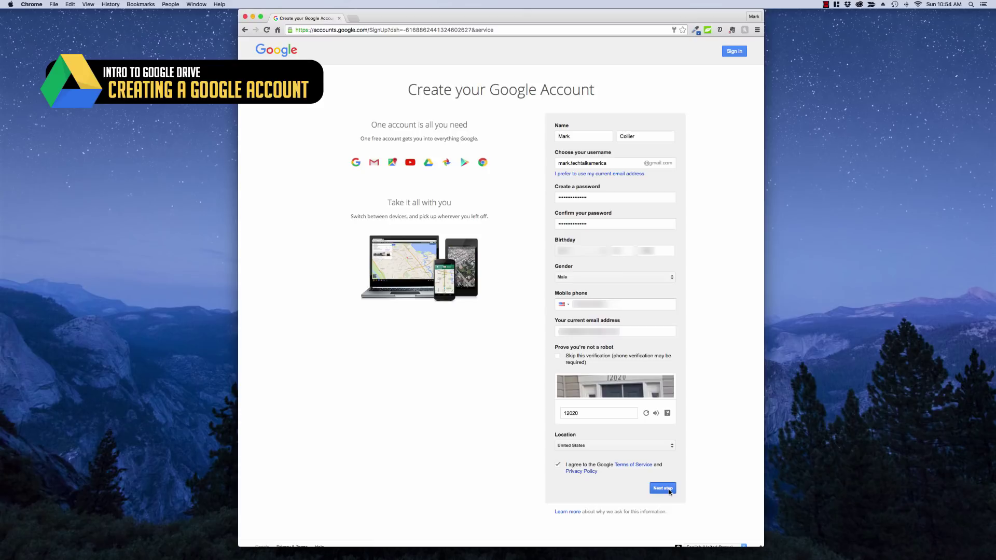
# Submit the sign-up form and continue past the welcome page to the new account's My Account page
pyautogui.click(670, 491)
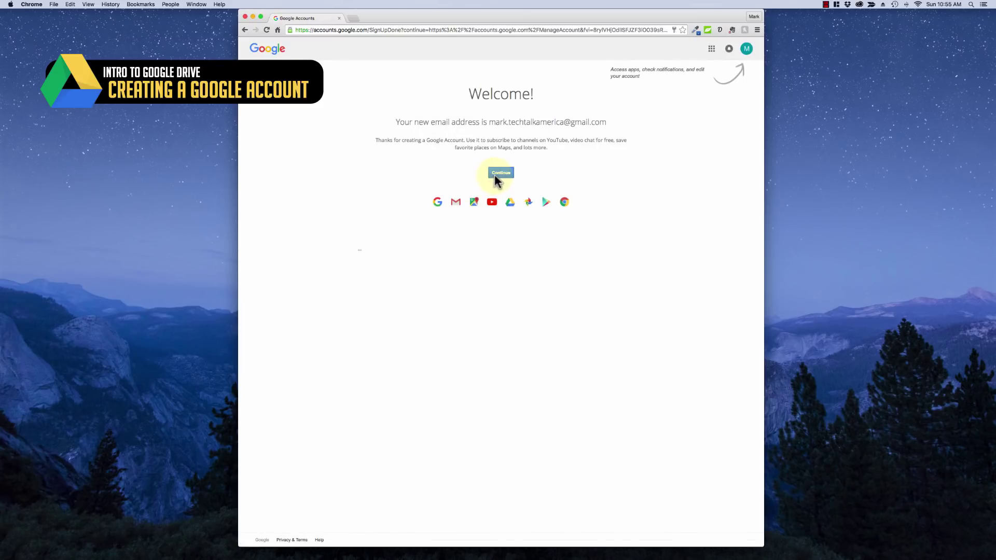
pyautogui.click(499, 173)
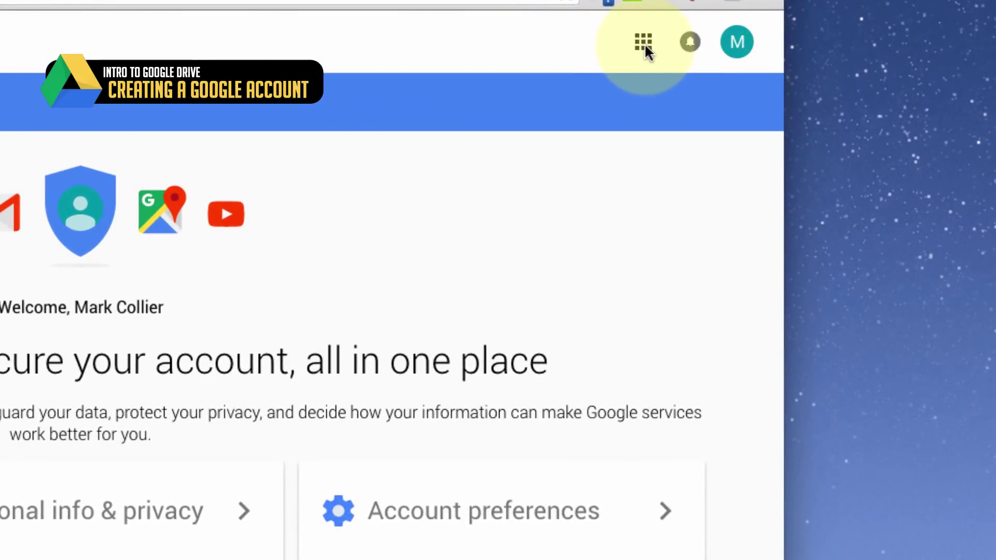
# Go to Google Drive from the Google apps launcher
pyautogui.click(644, 42)
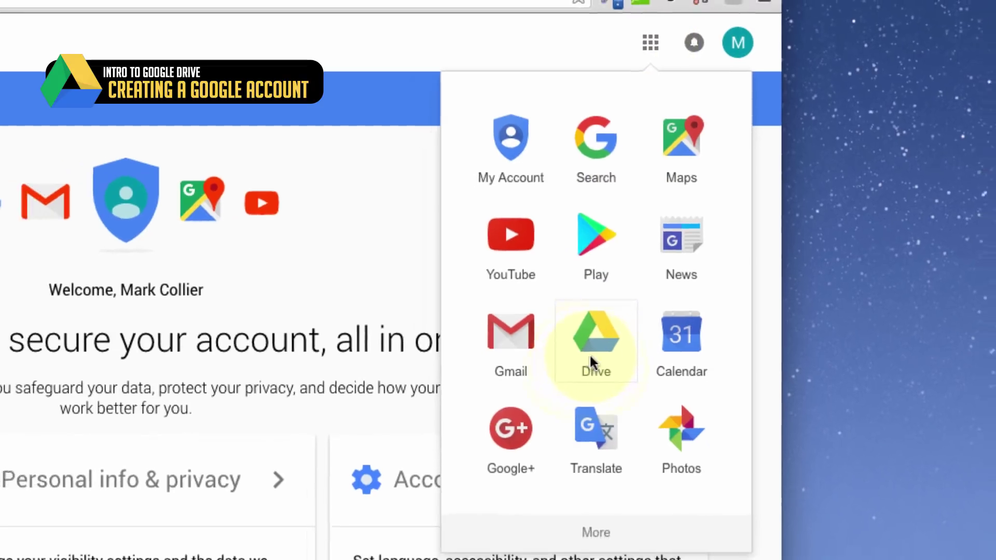
pyautogui.click(592, 363)
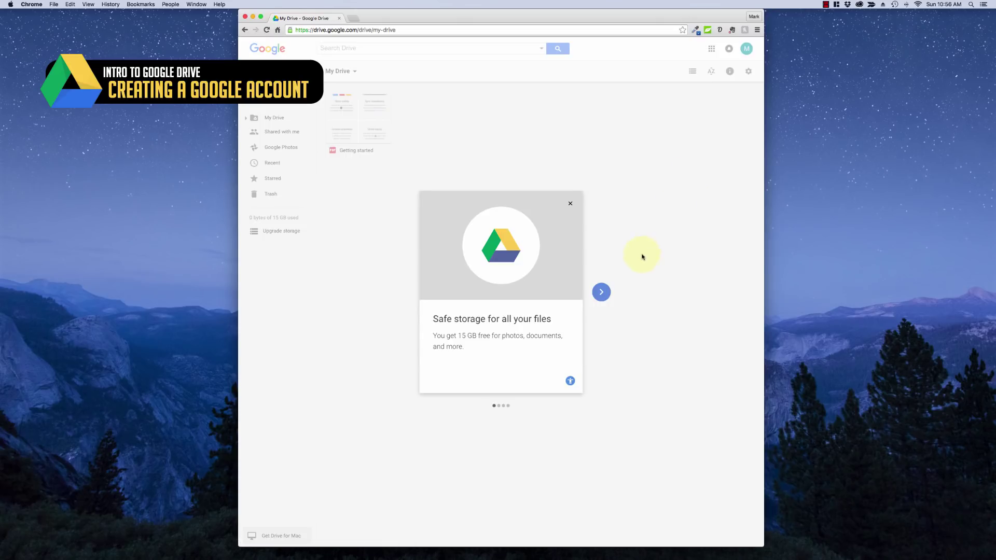
# Step through the welcome slides and end the tour to land in My Drive
pyautogui.click(602, 294)
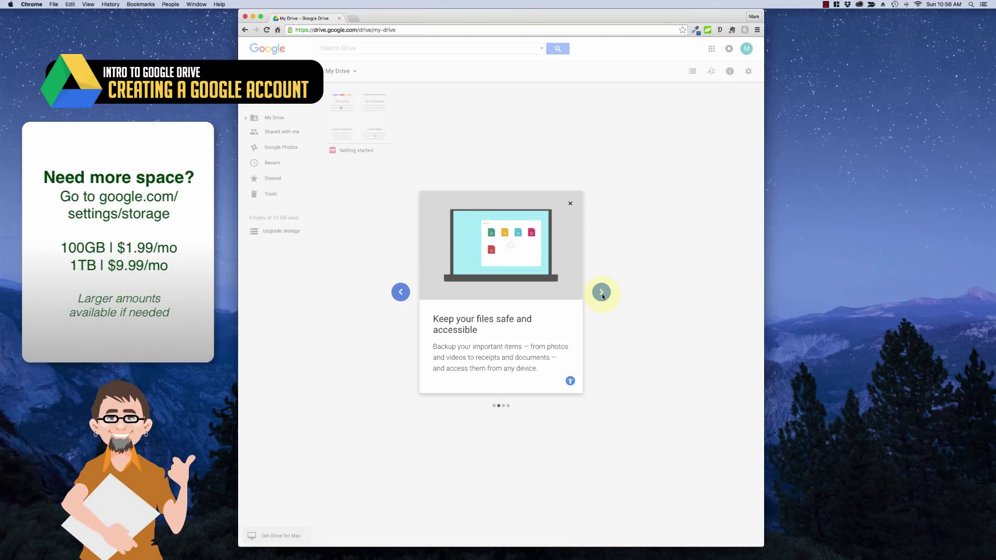
pyautogui.click(601, 294)
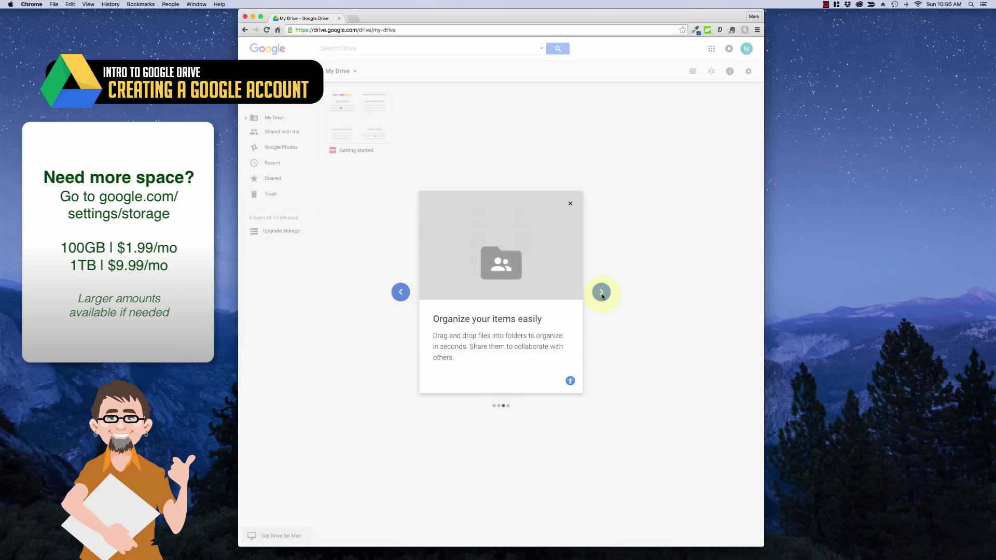
pyautogui.click(602, 294)
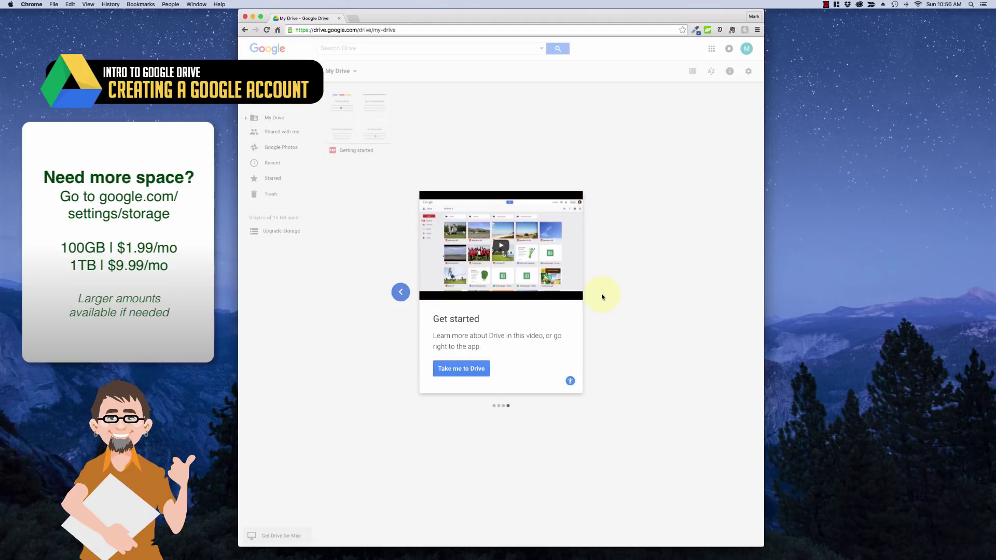
pyautogui.click(463, 373)
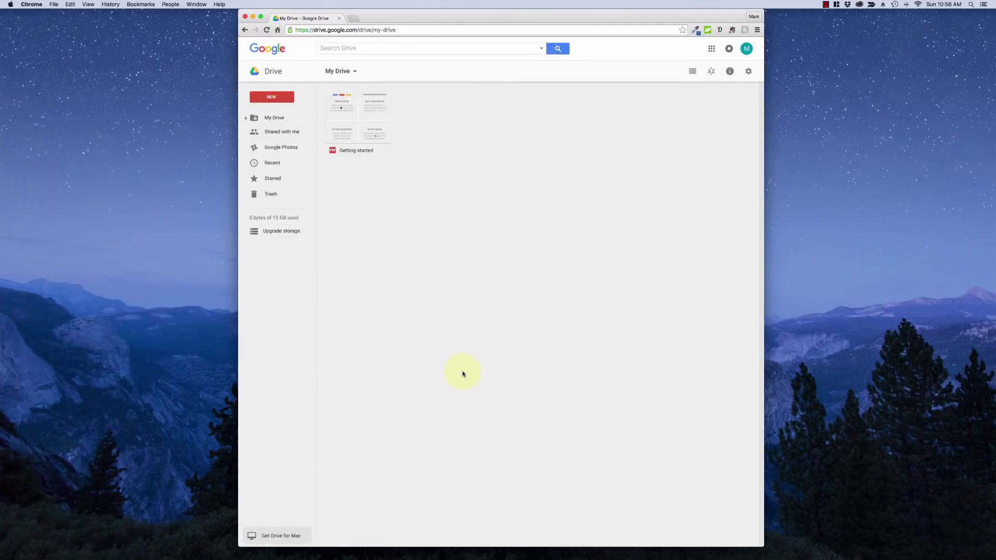
# Preview the Getting started PDF, then bring up the NEW menu
pyautogui.click(358, 125)
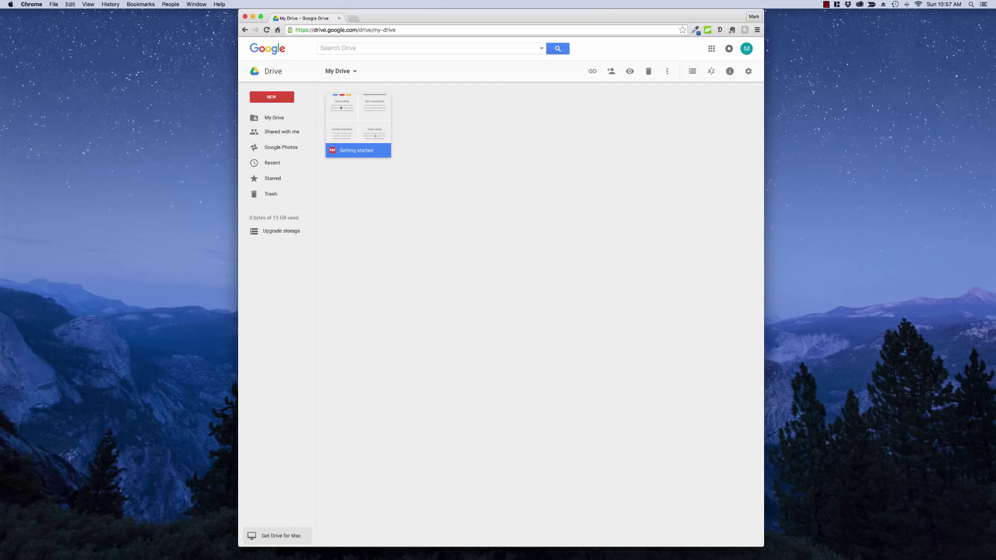
pyautogui.doubleClick(383, 116)
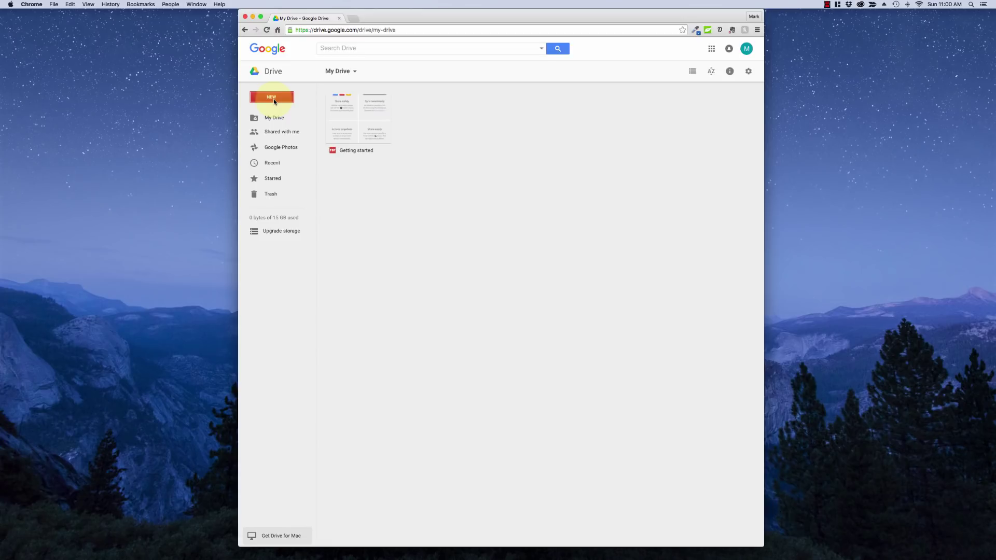
pyautogui.click(274, 102)
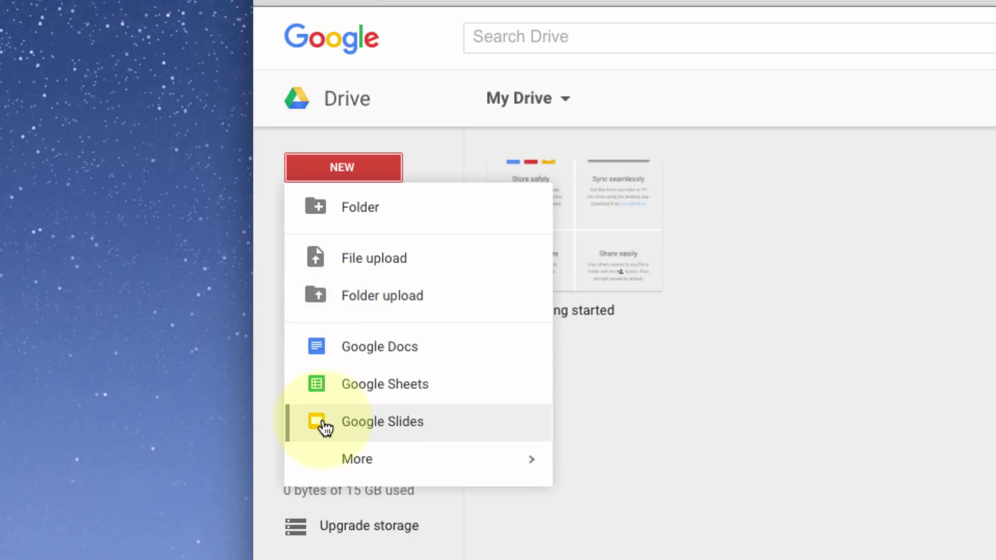
# Create a new blank Google Docs document from the NEW menu
pyautogui.moveTo(358, 461)
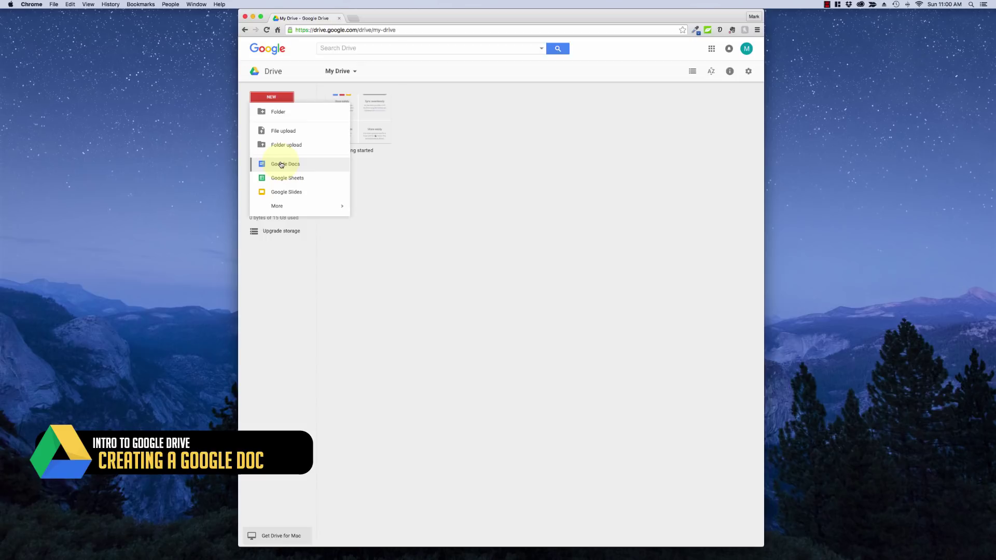
pyautogui.click(280, 165)
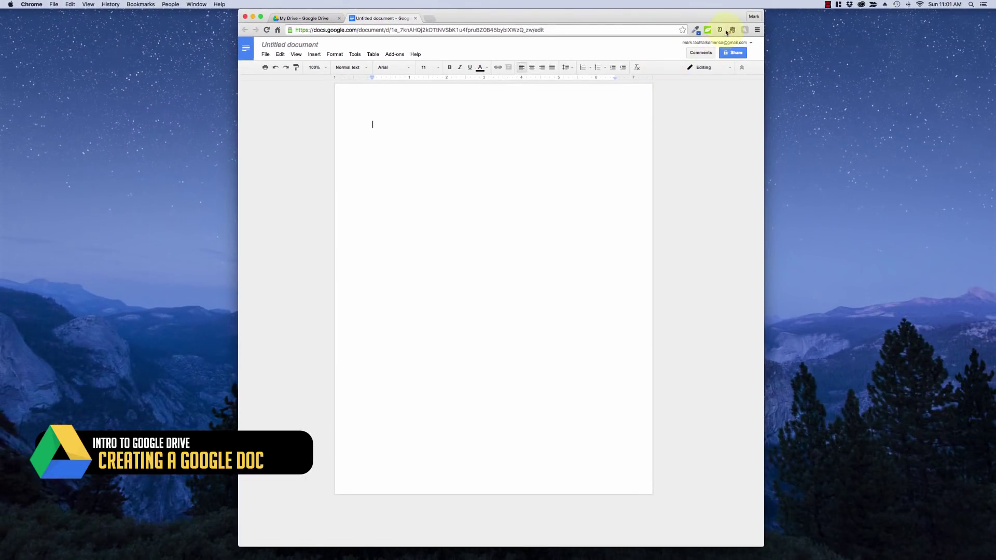
# Generate two lorem-ipsum paragraphs and paste them into the document
pyautogui.click(719, 29)
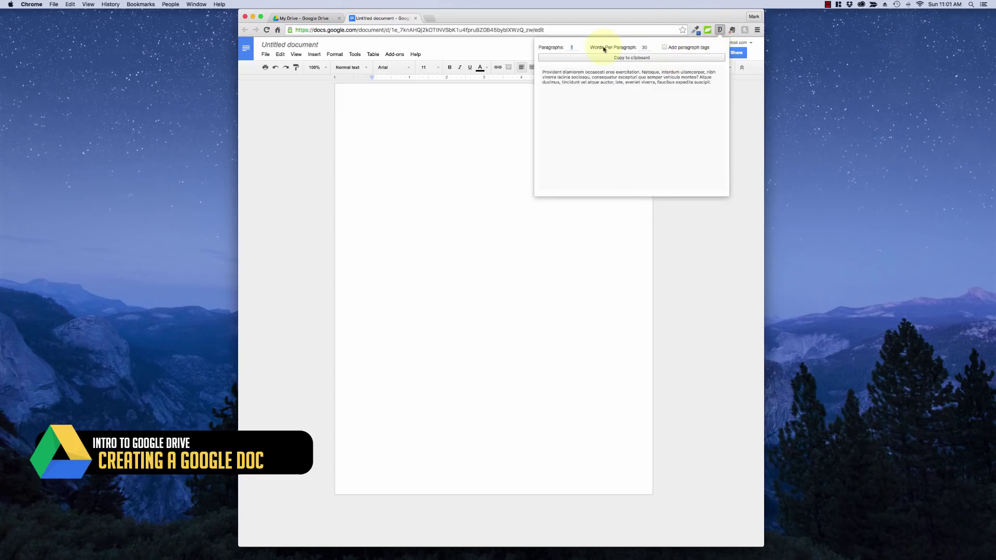
pyautogui.write('2')
pyautogui.click(593, 60)
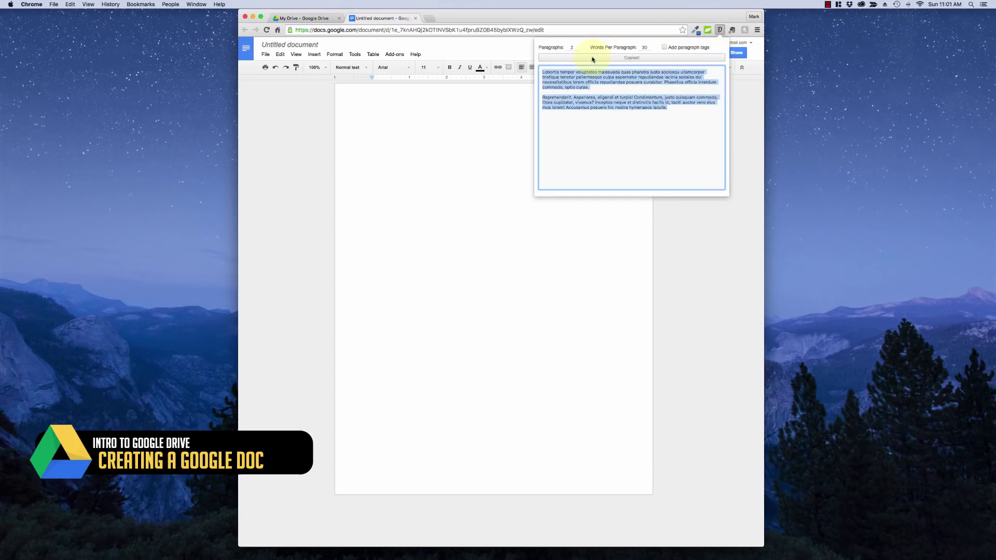
pyautogui.click(477, 149)
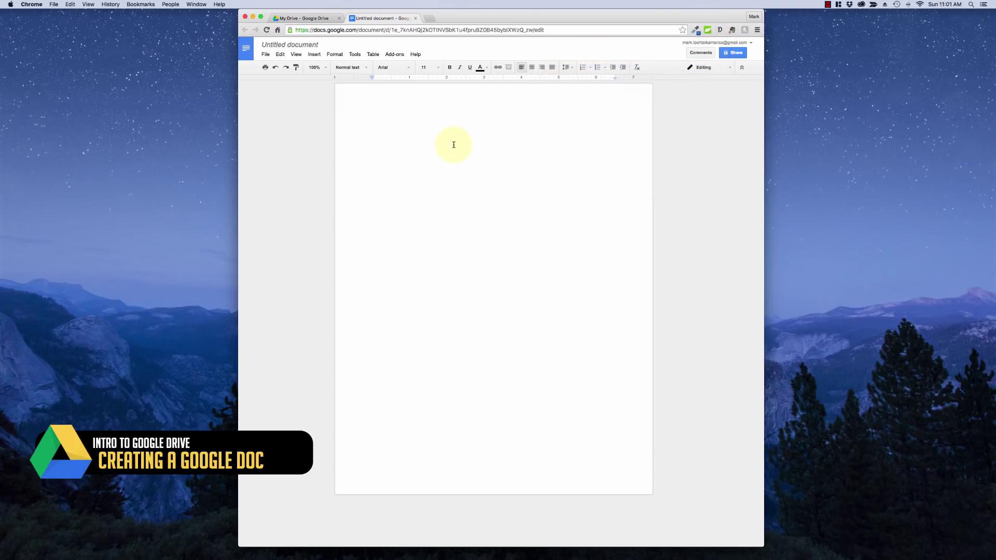
pyautogui.press('super+v')
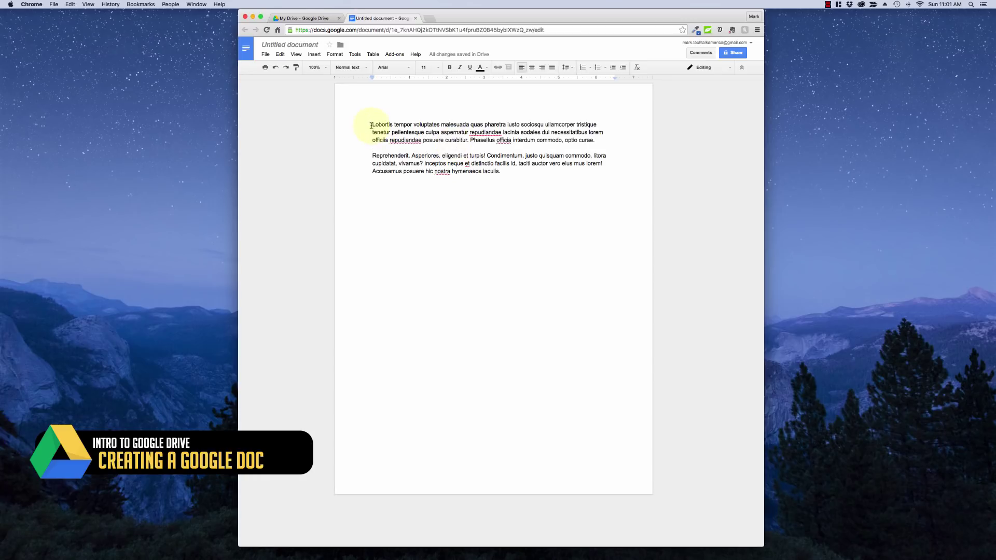
# Add the heading 'How To Use Google Drive' above the paragraphs, bold at 24 pt
pyautogui.click(373, 125)
pyautogui.press('Return')
pyautogui.press('Return')
pyautogui.press('Up')
pyautogui.write('How To Use Goo')
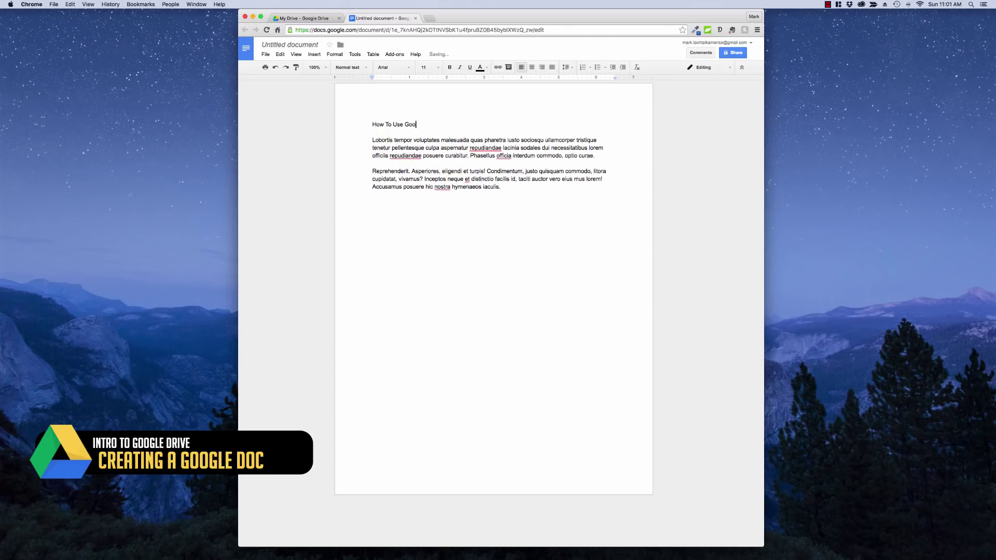
pyautogui.write('gle Drive')
pyautogui.moveTo(435, 125); pyautogui.dragTo(360, 103)
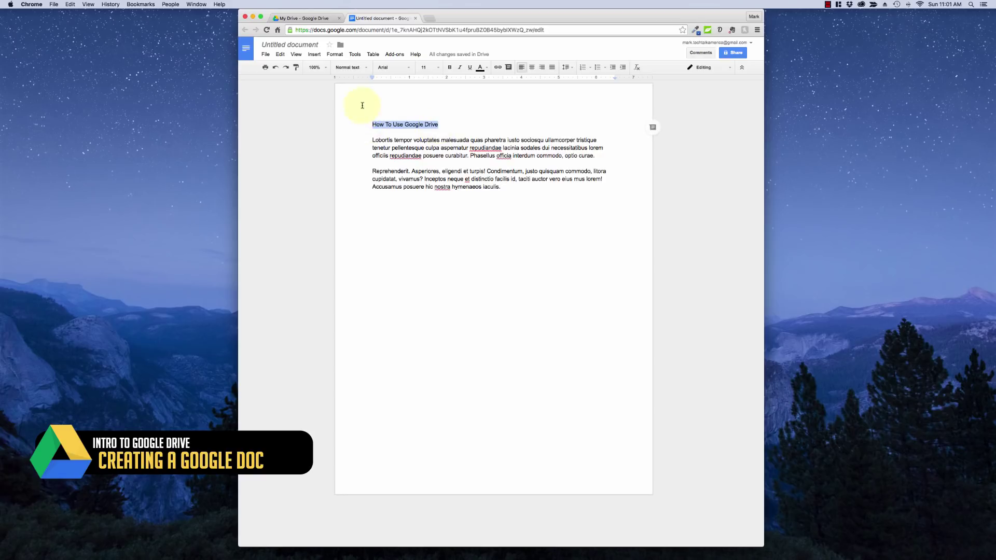
pyautogui.click(450, 68)
pyautogui.click(431, 67)
pyautogui.click(422, 154)
pyautogui.click(452, 221)
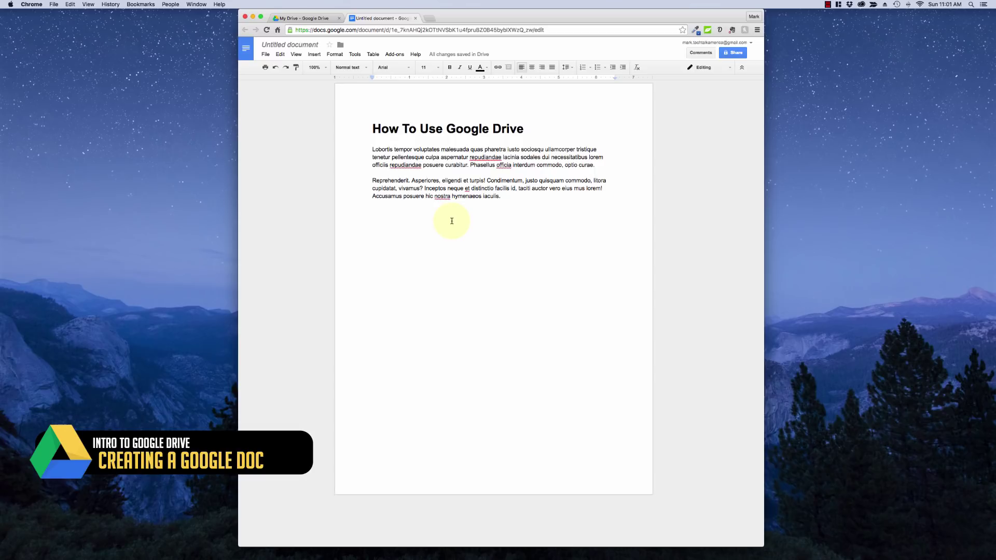
# Rename the Untitled document to 'Using Google Drive'
pyautogui.moveTo(431, 58)
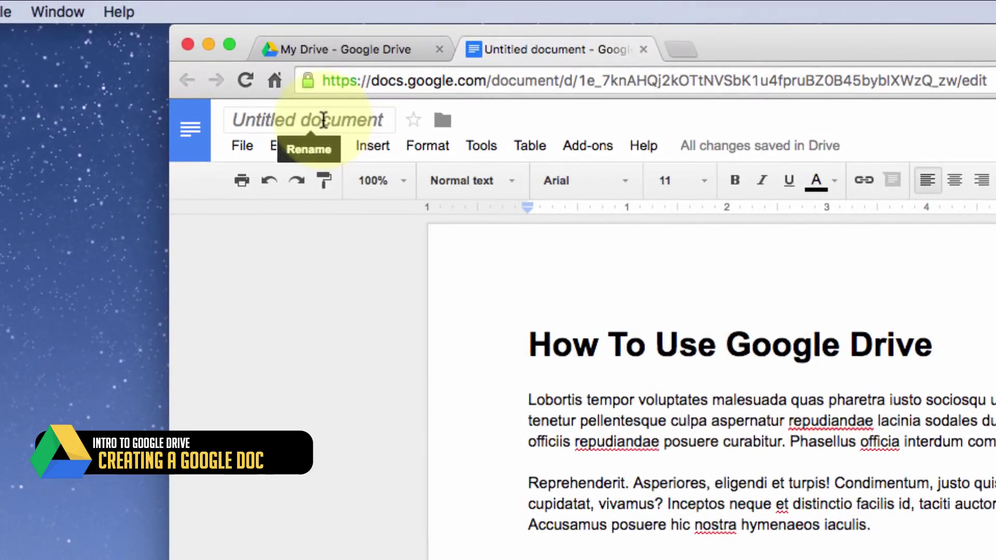
pyautogui.click(323, 120)
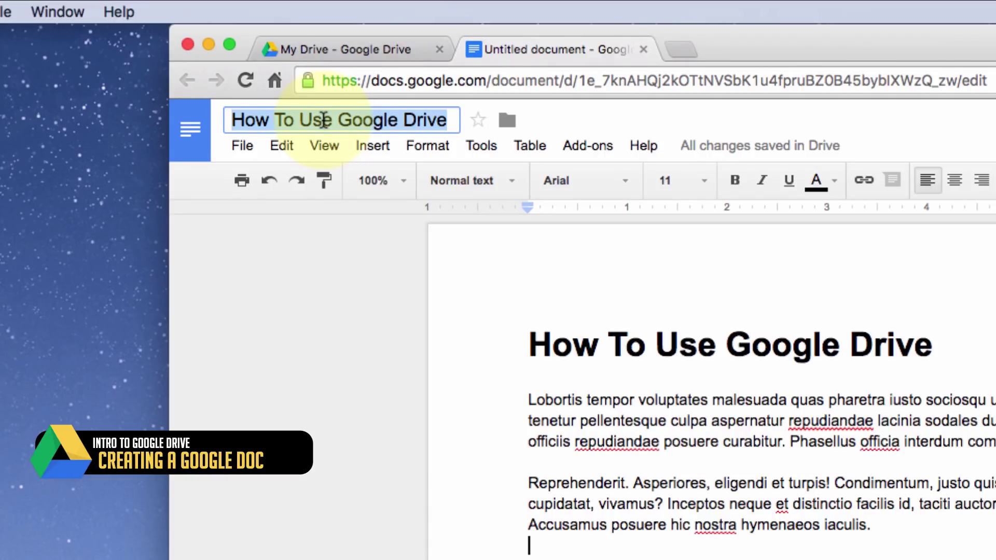
pyautogui.write('US')
pyautogui.press('BackSpace')
pyautogui.write('sing ')
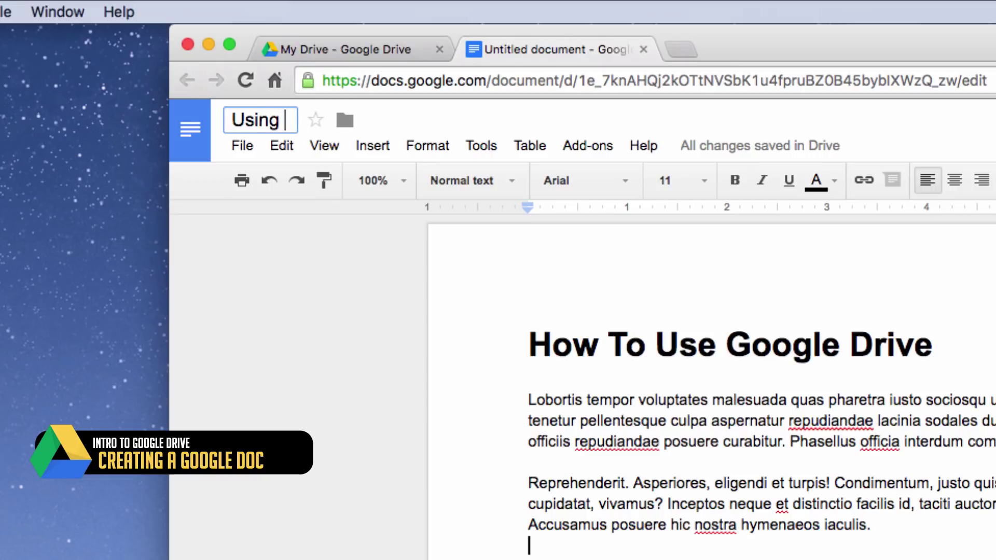
pyautogui.write('Google Drive')
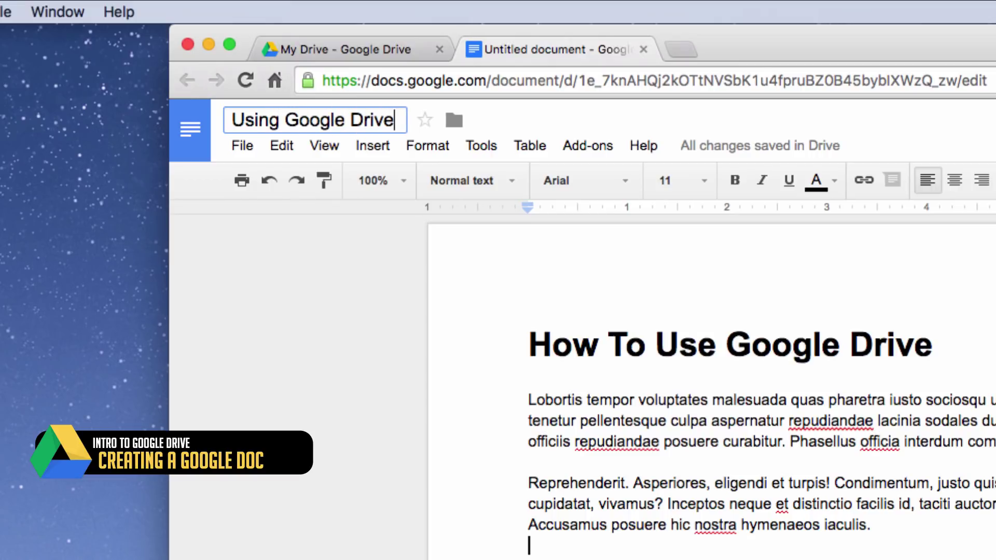
pyautogui.press('Return')
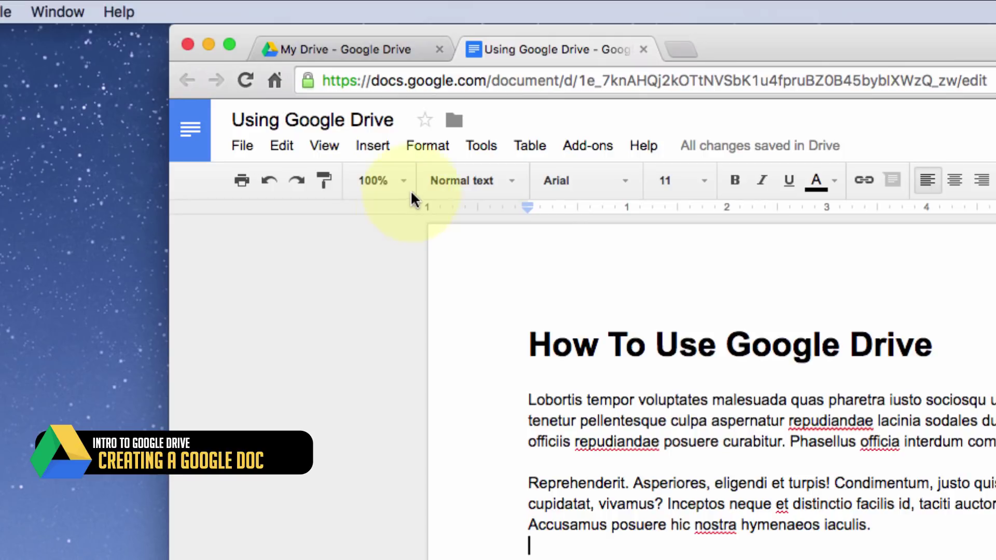
# Star the Using Google Drive document, close it, then reopen and close it from My Drive
pyautogui.click(425, 121)
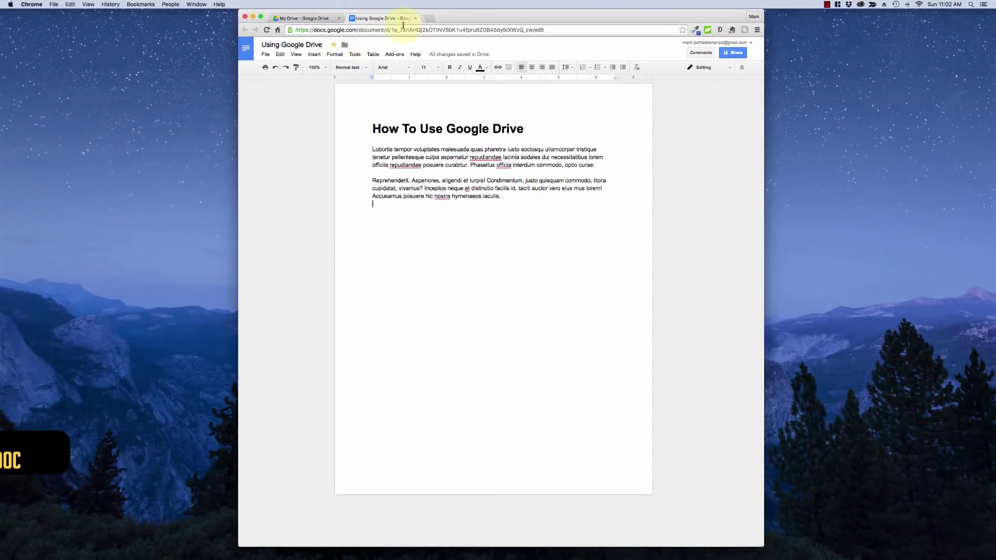
pyautogui.click(415, 18)
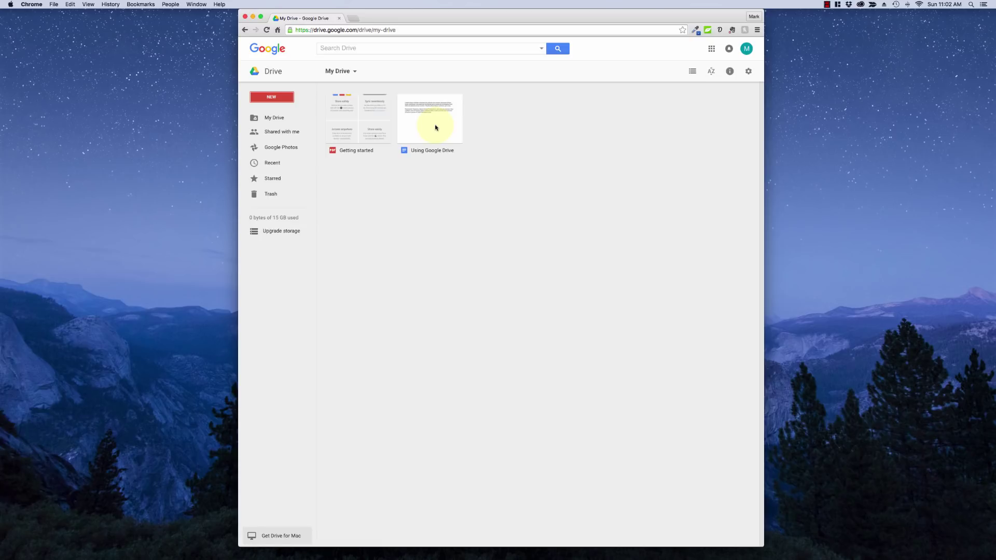
pyautogui.doubleClick(436, 127)
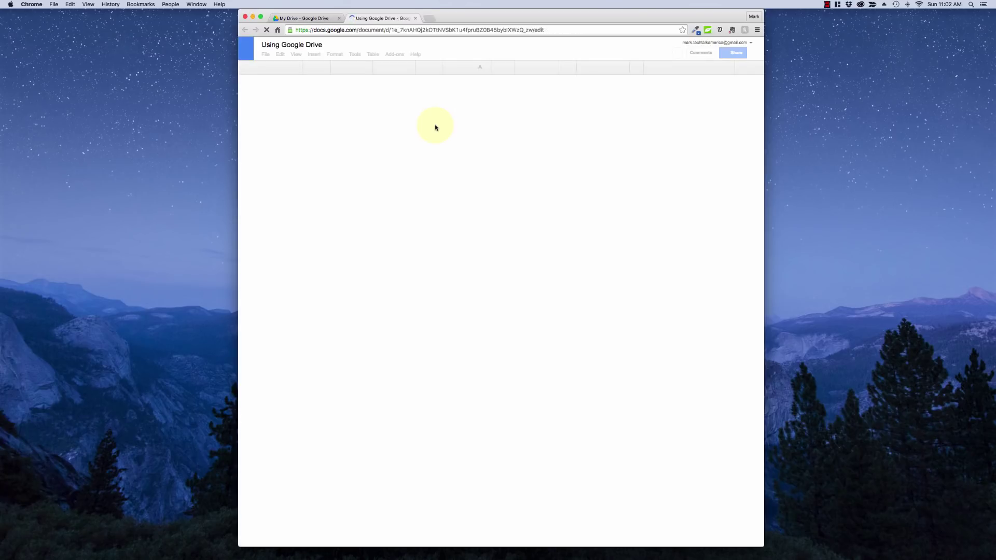
pyautogui.click(416, 18)
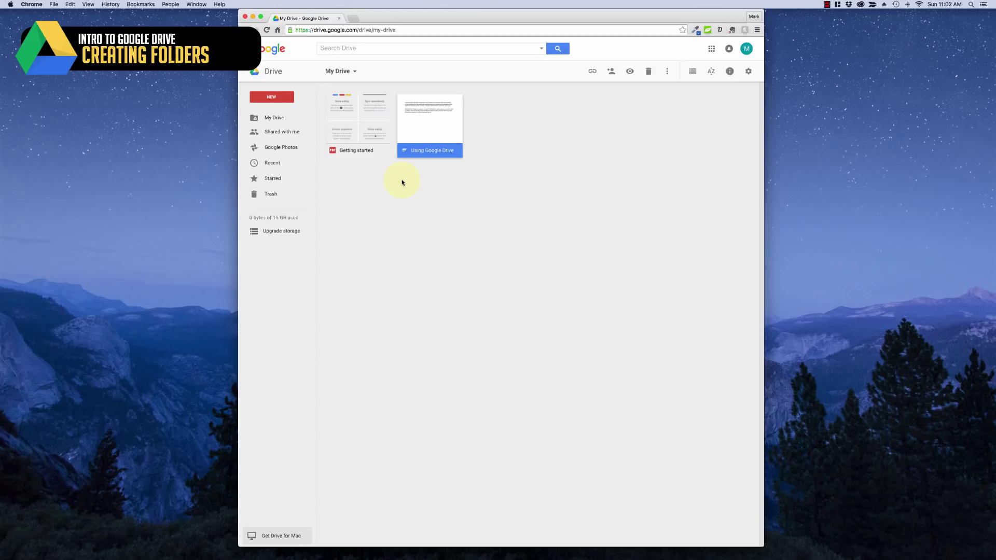
# Create a 'Google Drive Tutorials' folder, drag Using Google Drive into it, and open it
pyautogui.click(277, 97)
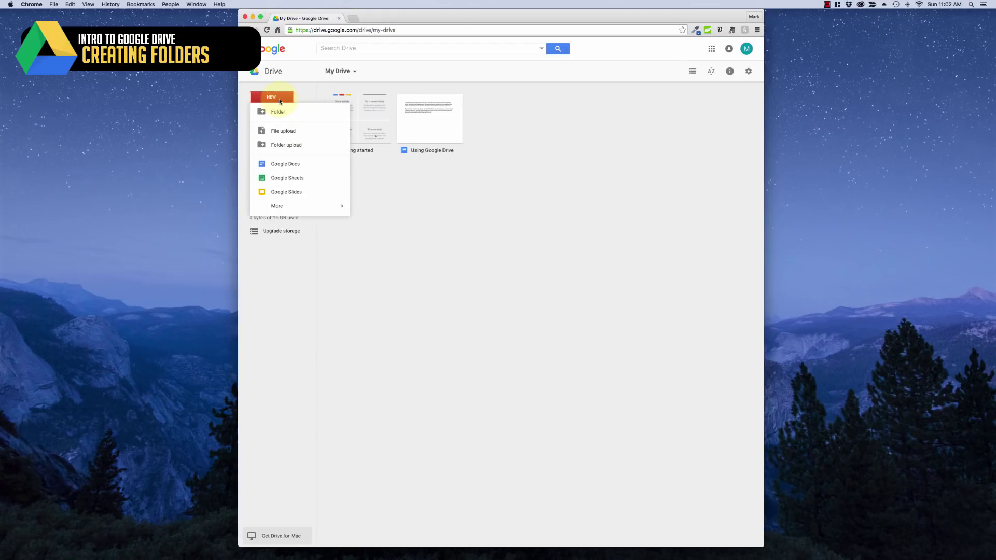
pyautogui.click(280, 110)
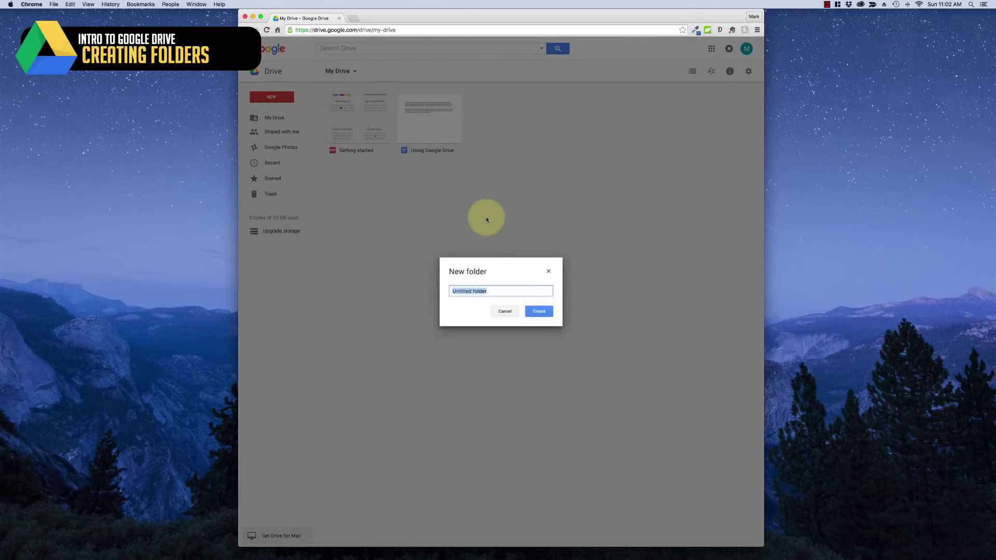
pyautogui.write('Go')
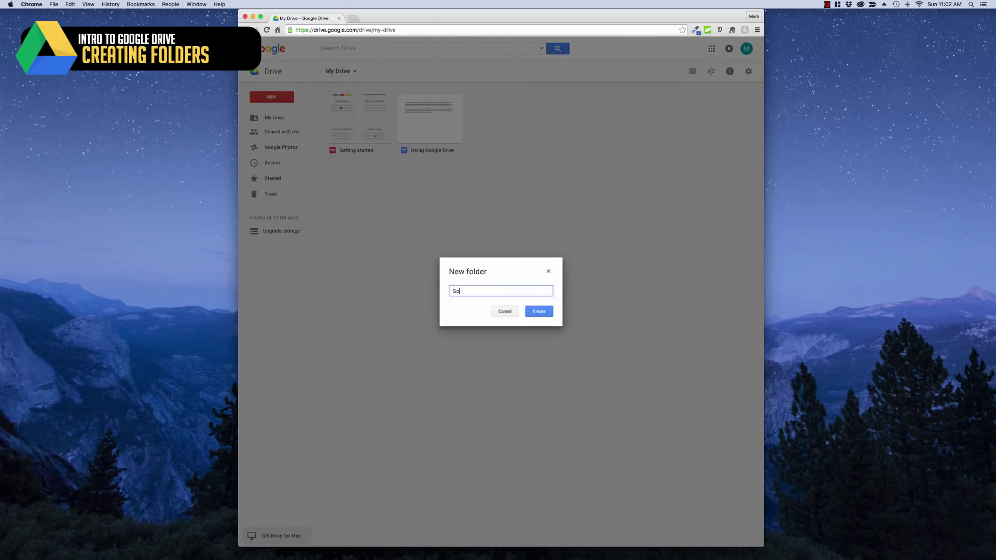
pyautogui.write('ogle Drive Tutorial')
pyautogui.press('Return')
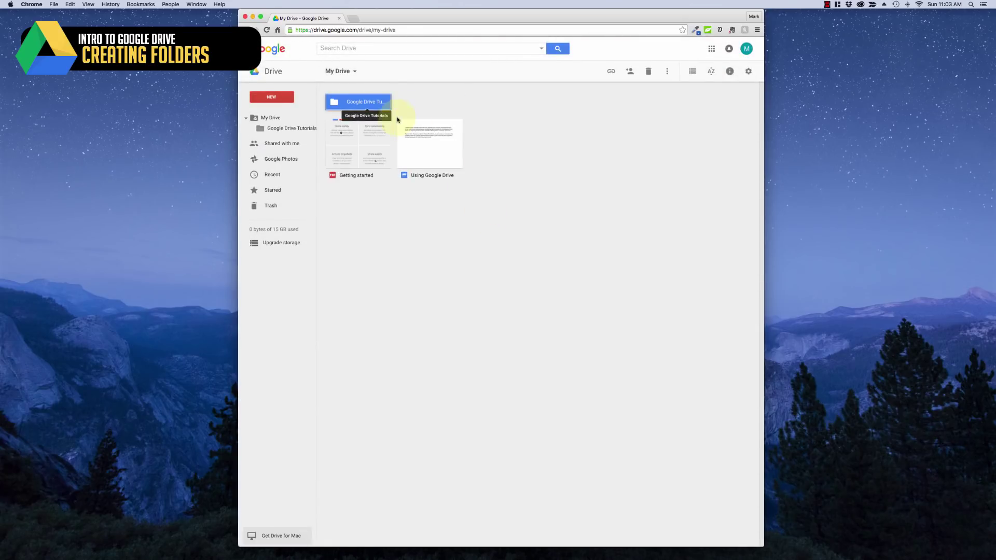
pyautogui.moveTo(415, 144); pyautogui.dragTo(358, 103)
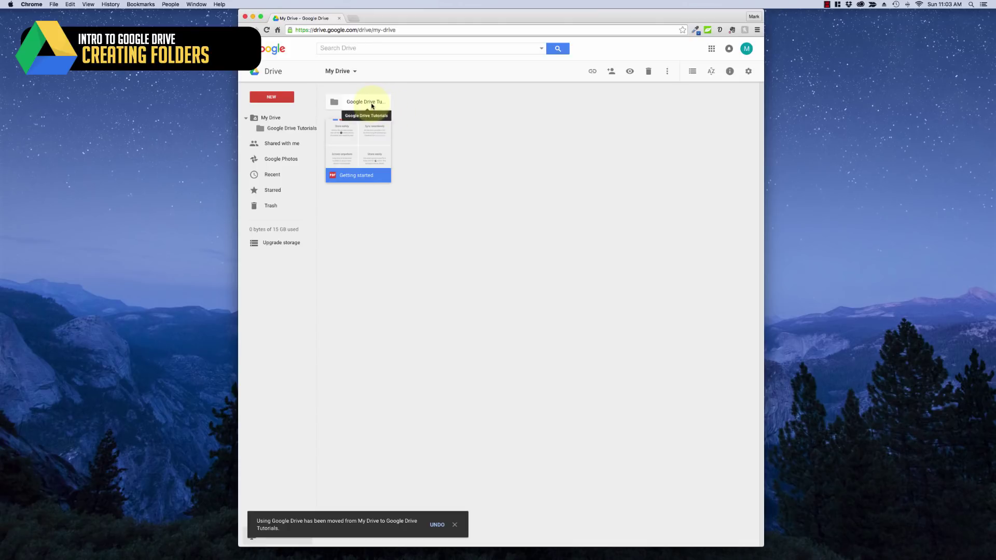
pyautogui.doubleClick(371, 104)
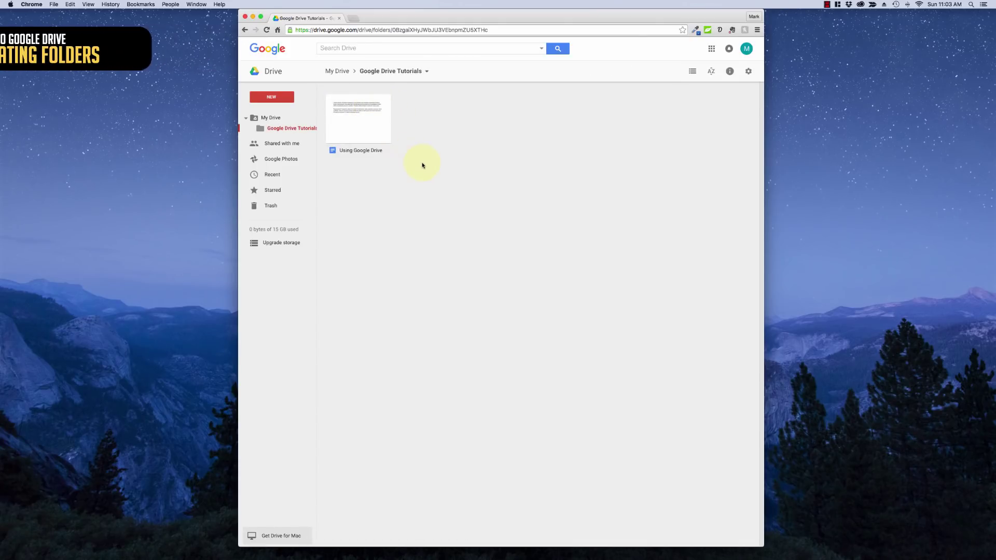
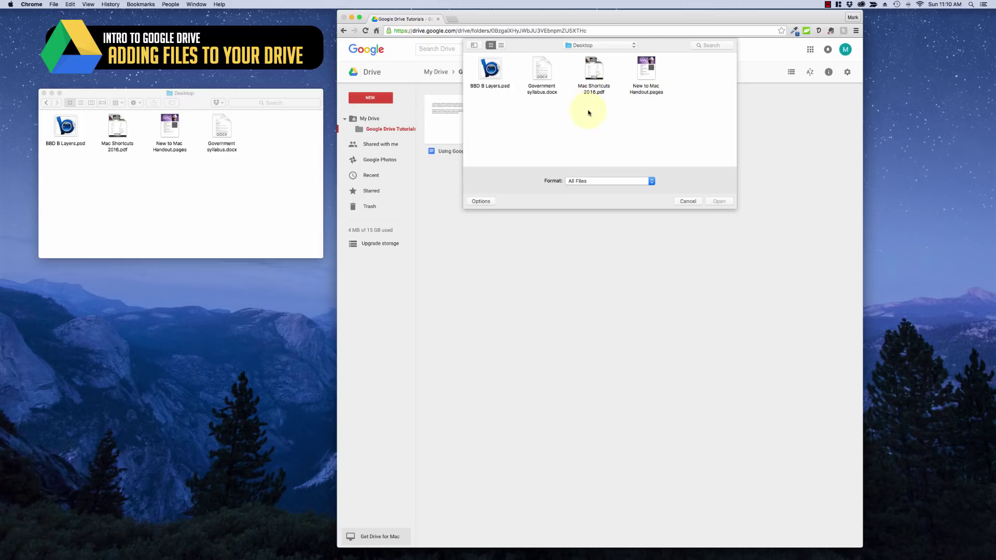
# Cancel the file picker and drag all four Desktop files into the Google Drive Tutorials folder
pyautogui.click(689, 203)
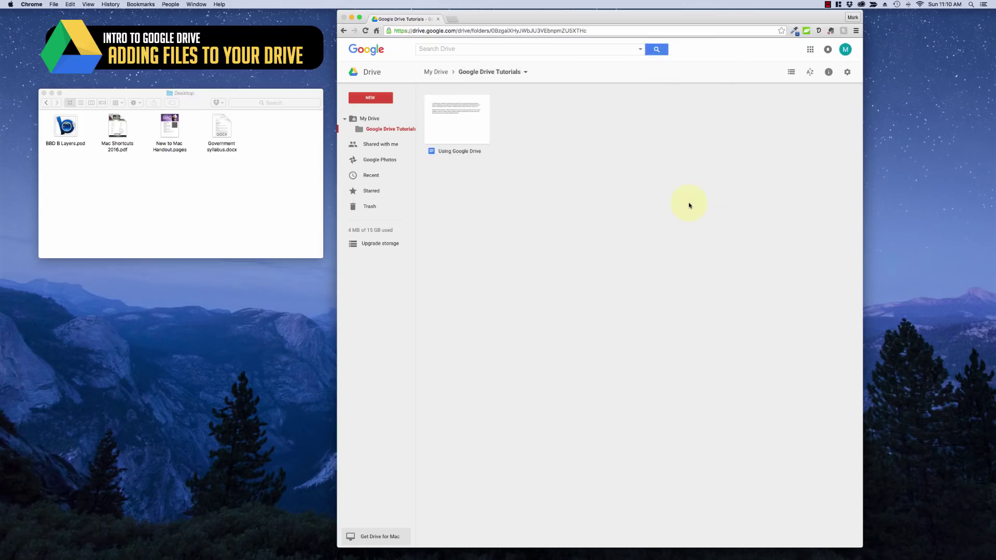
pyautogui.click(257, 192)
pyautogui.moveTo(264, 188); pyautogui.dragTo(446, 160)
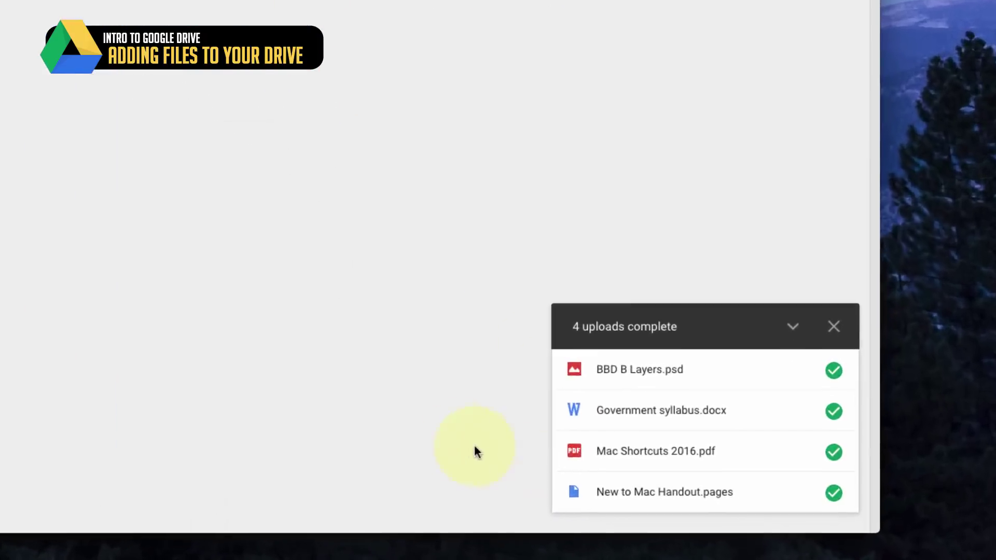
pyautogui.moveTo(755, 480)
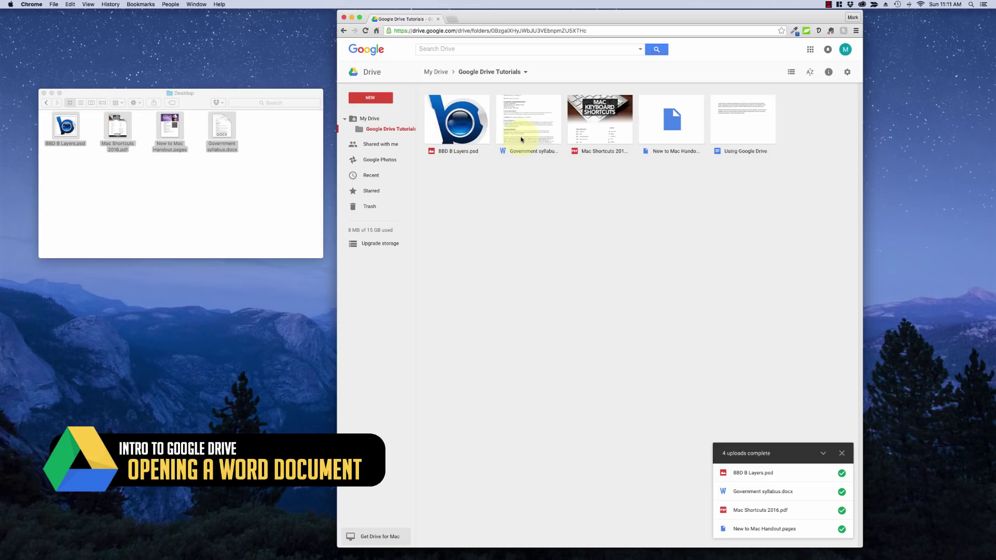
# Preview Government syllabus.docx and open it with Google Docs
pyautogui.doubleClick(522, 139)
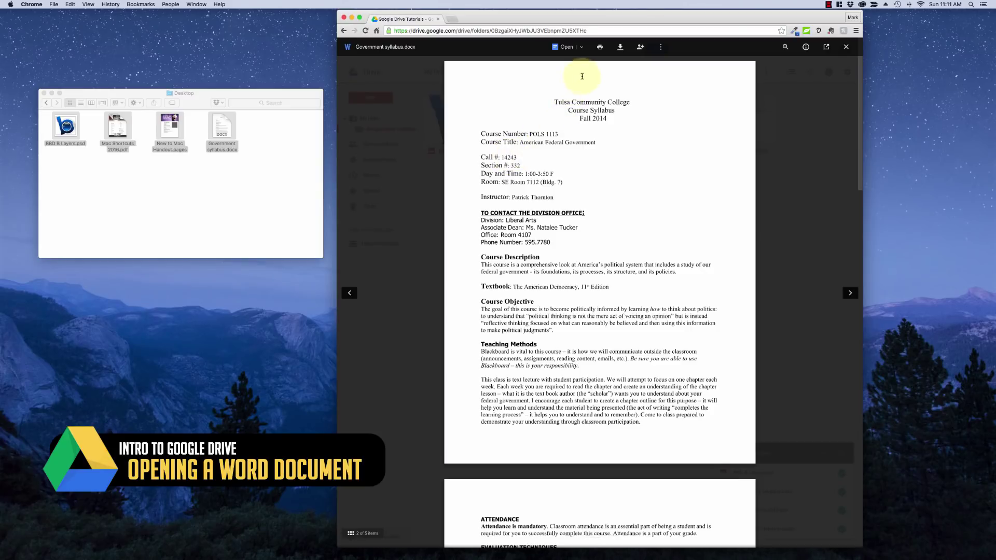
pyautogui.click(584, 48)
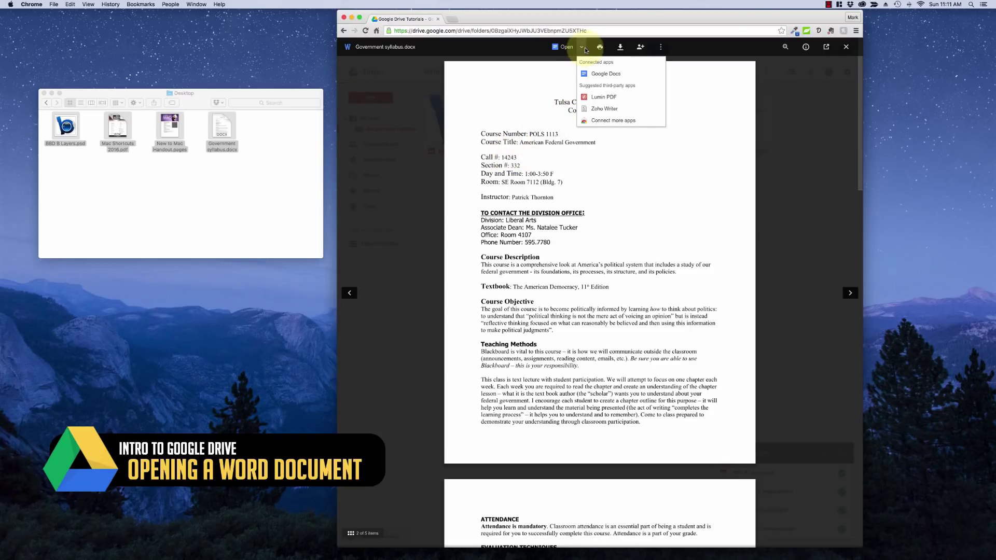
pyautogui.click(595, 77)
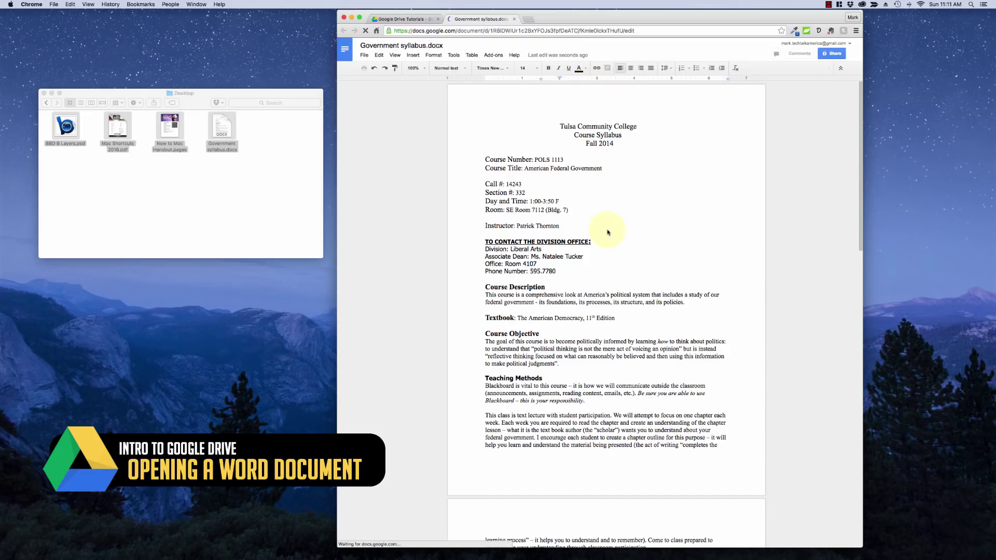
# Type and undo 'New things' after POLS 1113, then view the File menu's download options
pyautogui.doubleClick(518, 161)
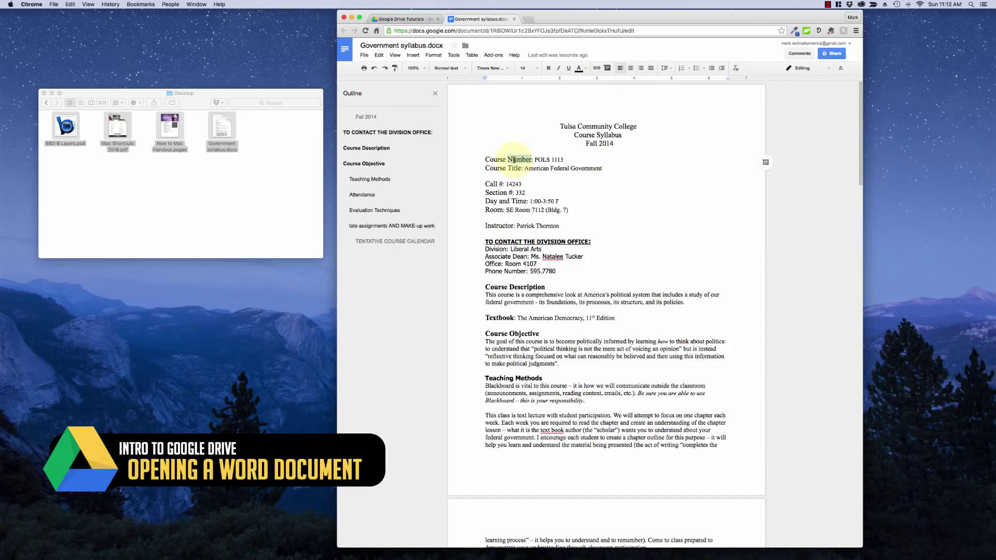
pyautogui.click(565, 160)
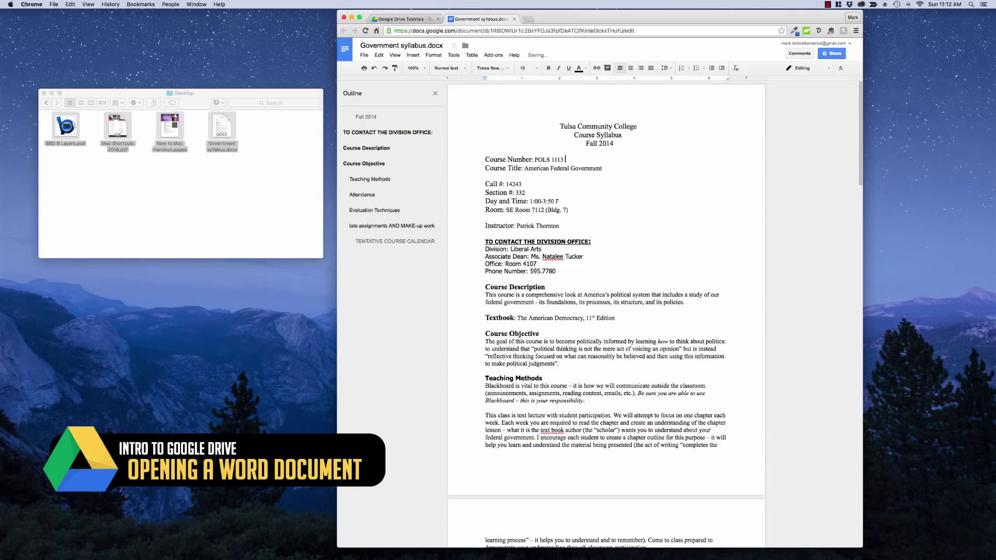
pyautogui.write('New things')
pyautogui.press('super+z')
pyautogui.click(365, 56)
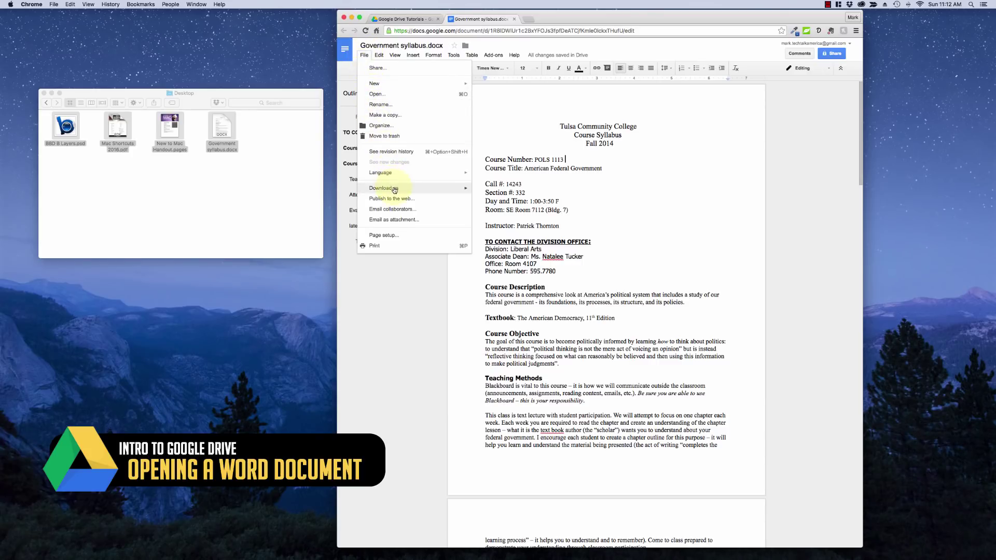
pyautogui.moveTo(394, 191)
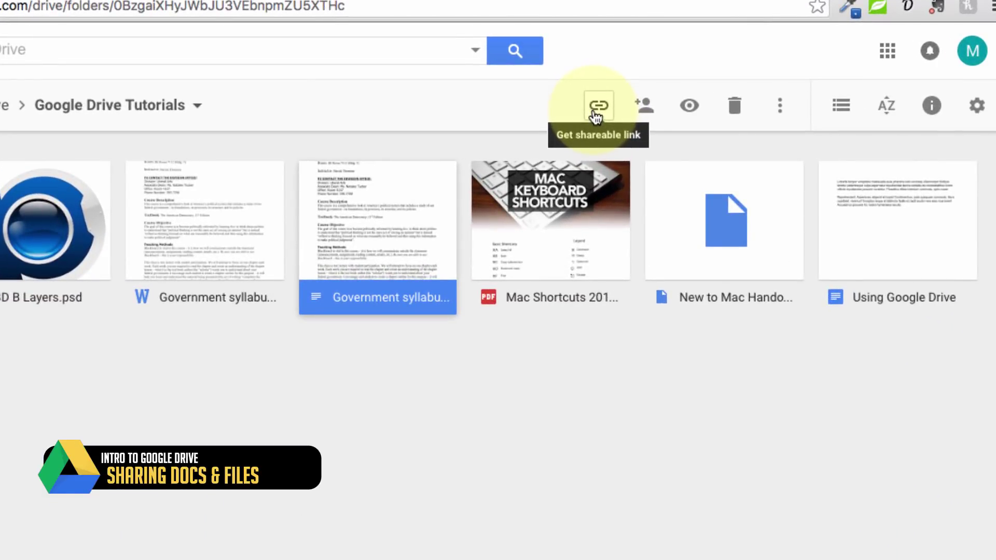
# Turn on view-only link sharing for the Docs syllabus and copy its shareable link
pyautogui.click(597, 109)
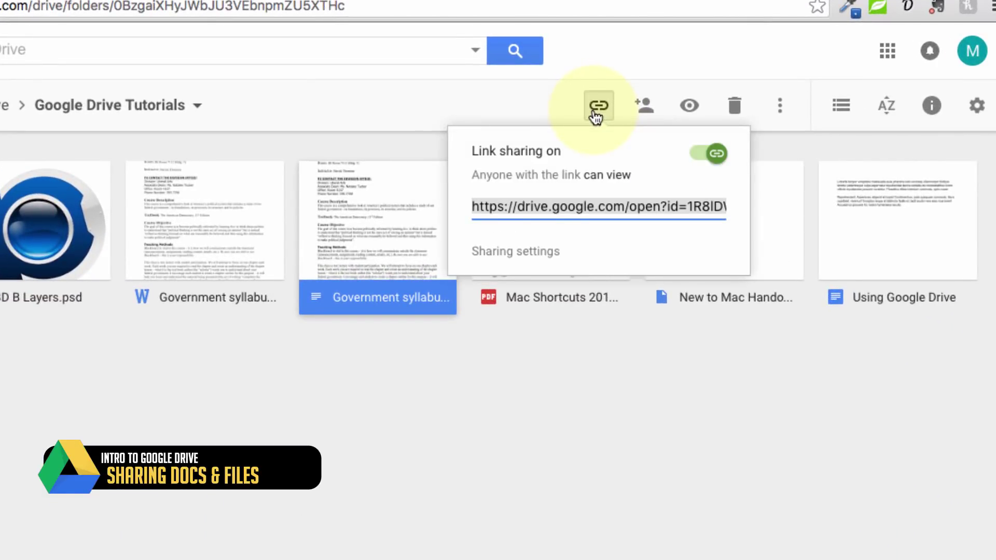
pyautogui.click(520, 251)
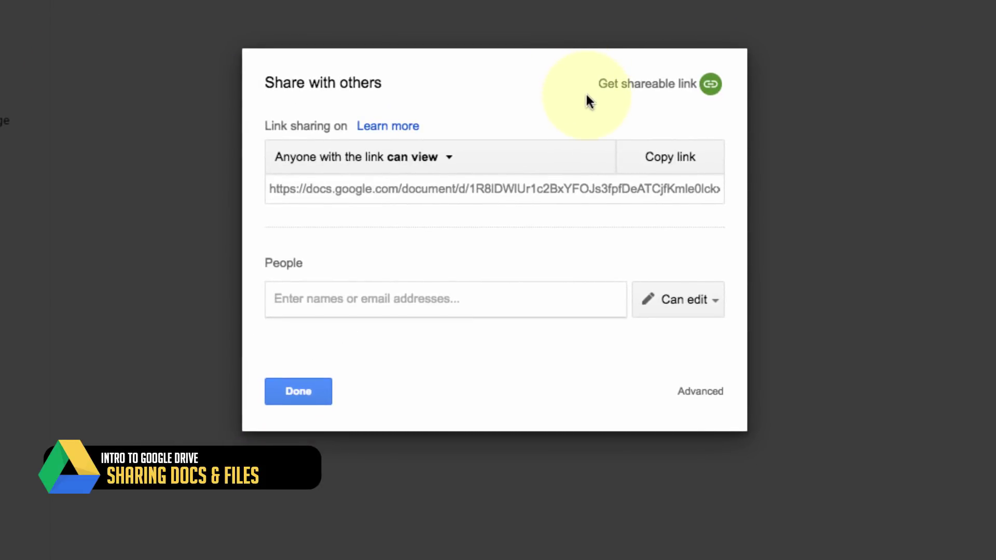
pyautogui.click(424, 158)
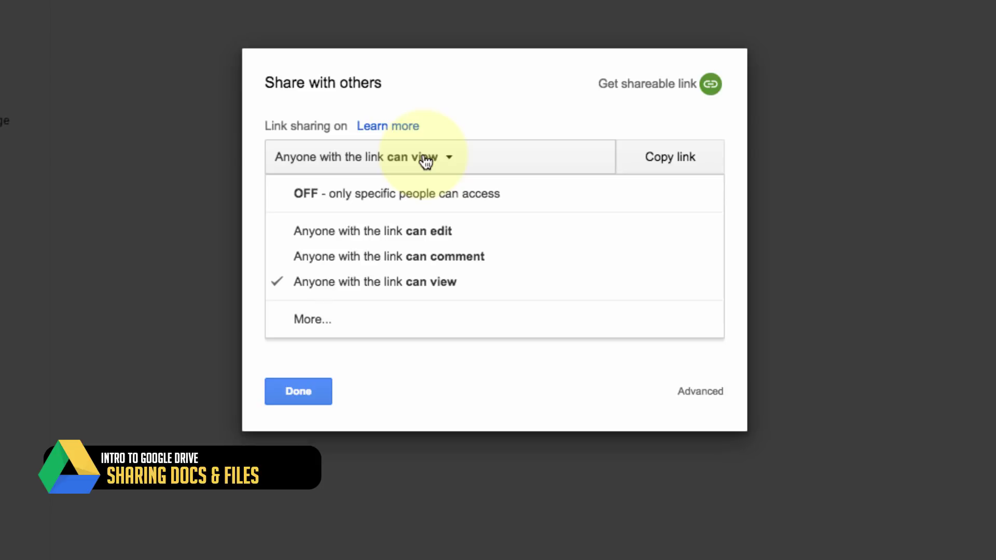
pyautogui.click(678, 166)
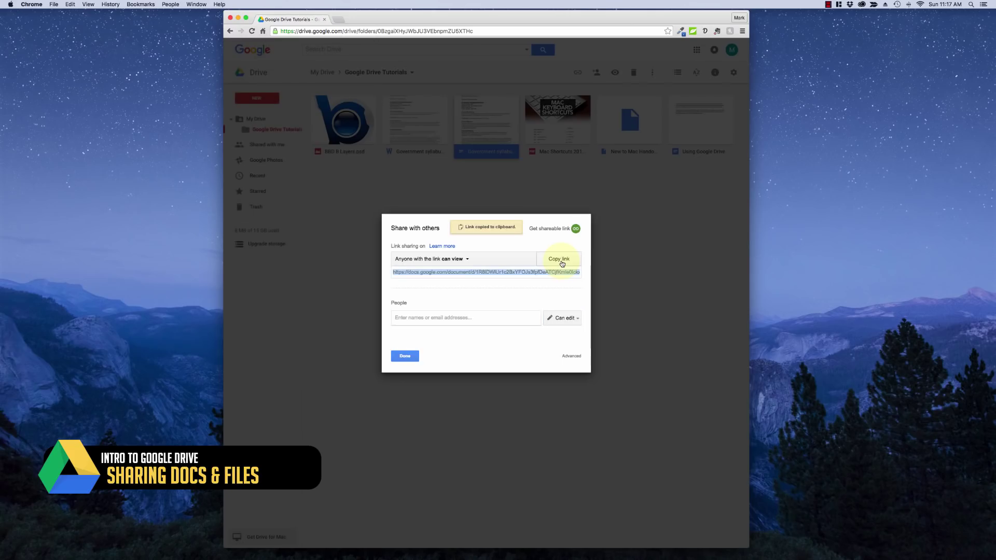
pyautogui.click(404, 357)
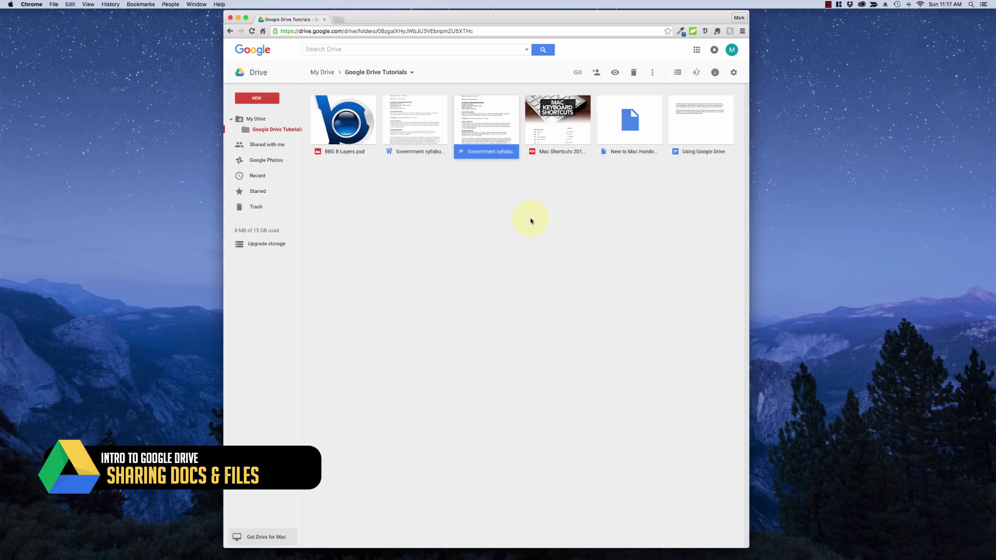
# Reopen the syllabus sharing settings and close them without changes
pyautogui.click(596, 73)
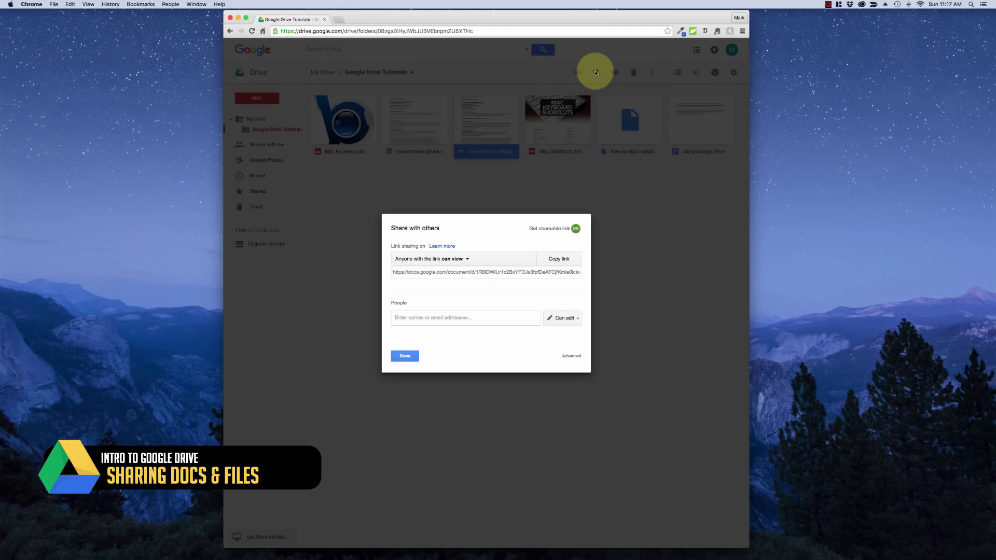
pyautogui.click(406, 357)
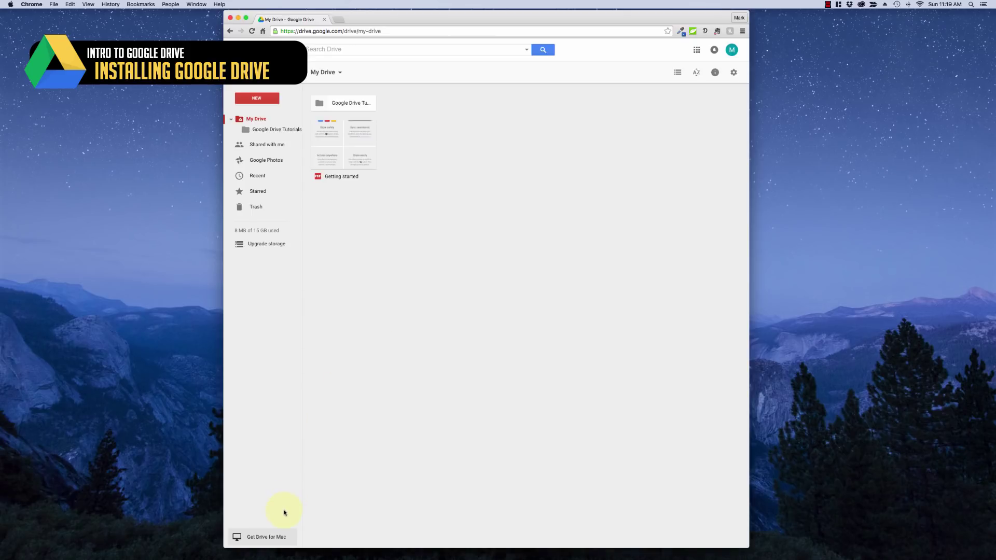
# Download Drive for Mac, accept the terms, save installgoogledrive.dmg to the Desktop and open it
pyautogui.click(269, 539)
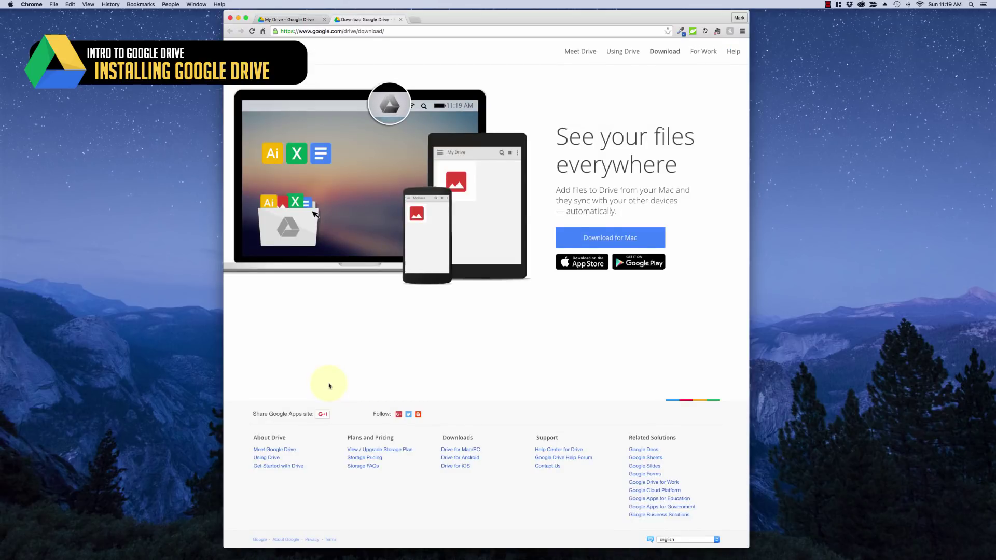
pyautogui.click(594, 237)
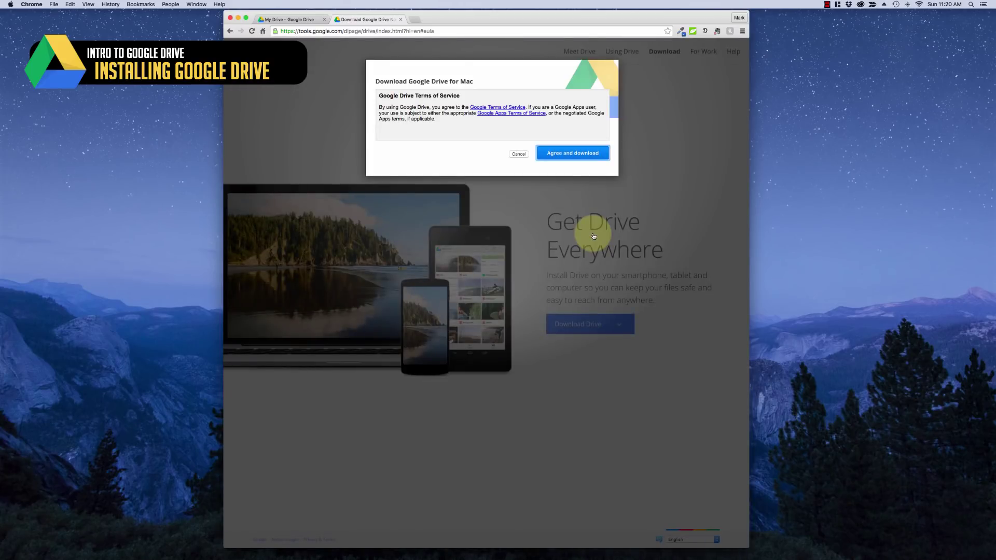
pyautogui.click(572, 153)
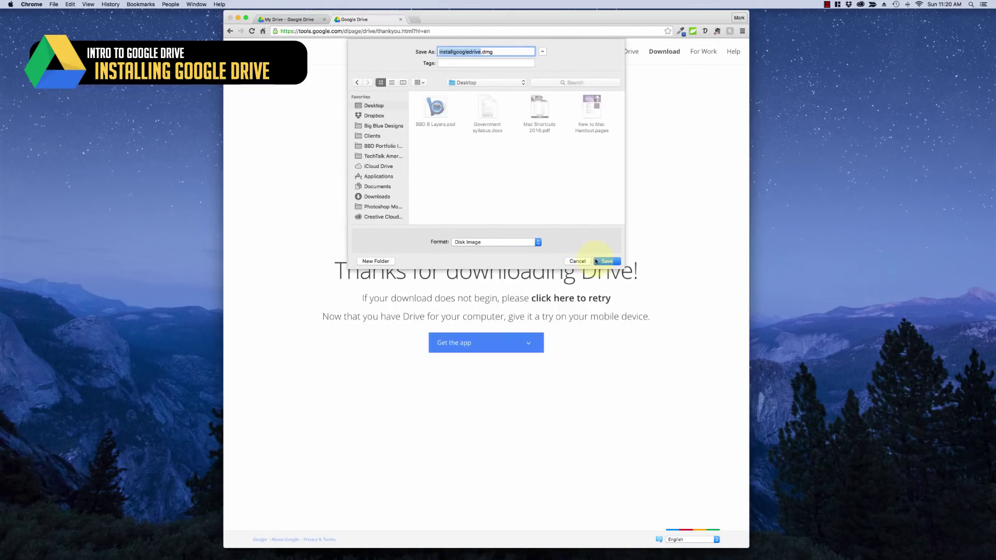
pyautogui.click(605, 262)
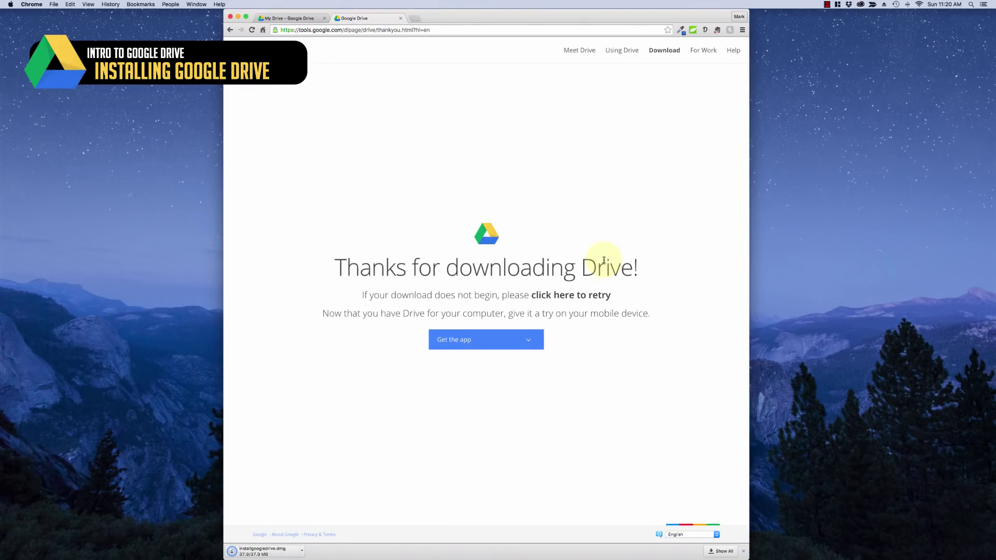
pyautogui.click(267, 551)
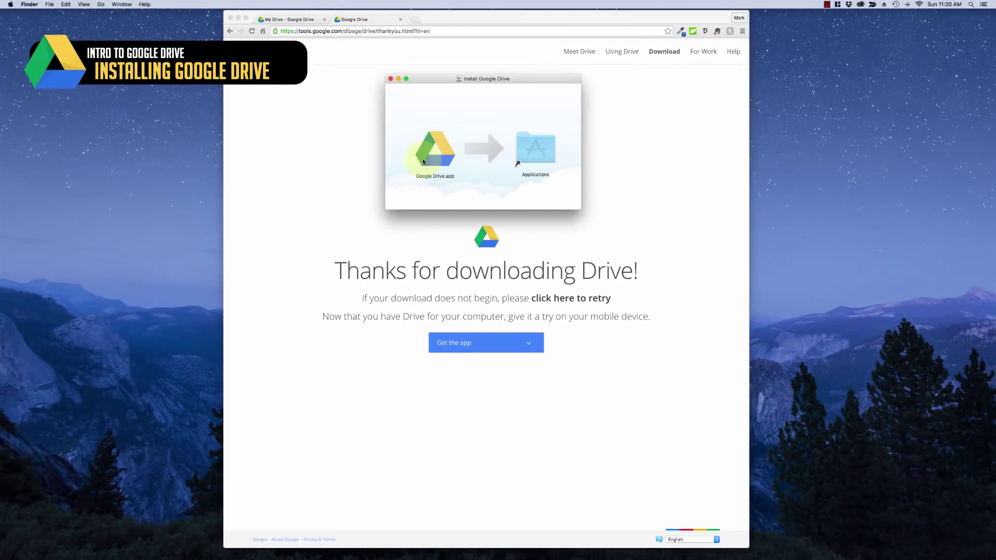
# Install Google Drive into Applications, launch it from Launchpad, and enter the account e-mail
pyautogui.moveTo(424, 162); pyautogui.dragTo(526, 156)
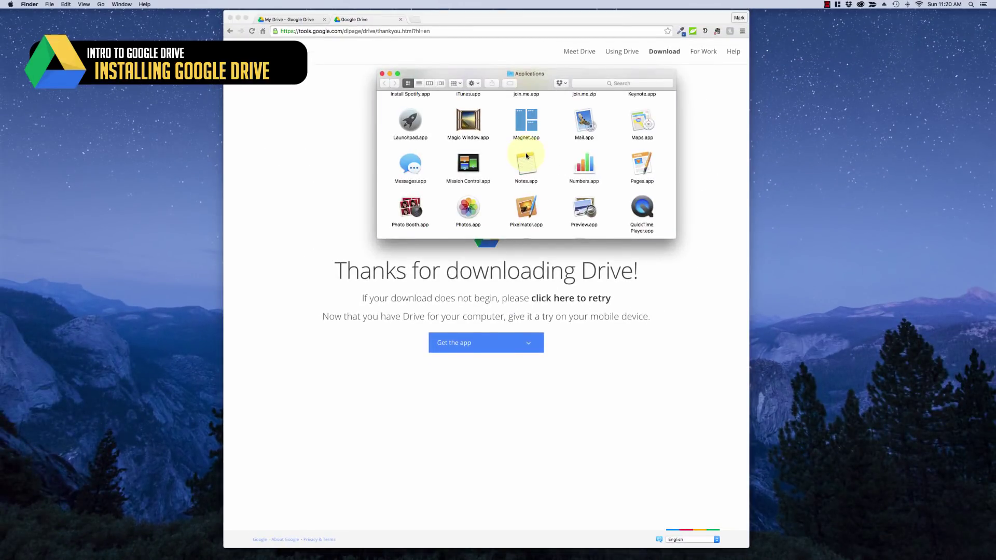
pyautogui.click(382, 75)
pyautogui.press('F4')
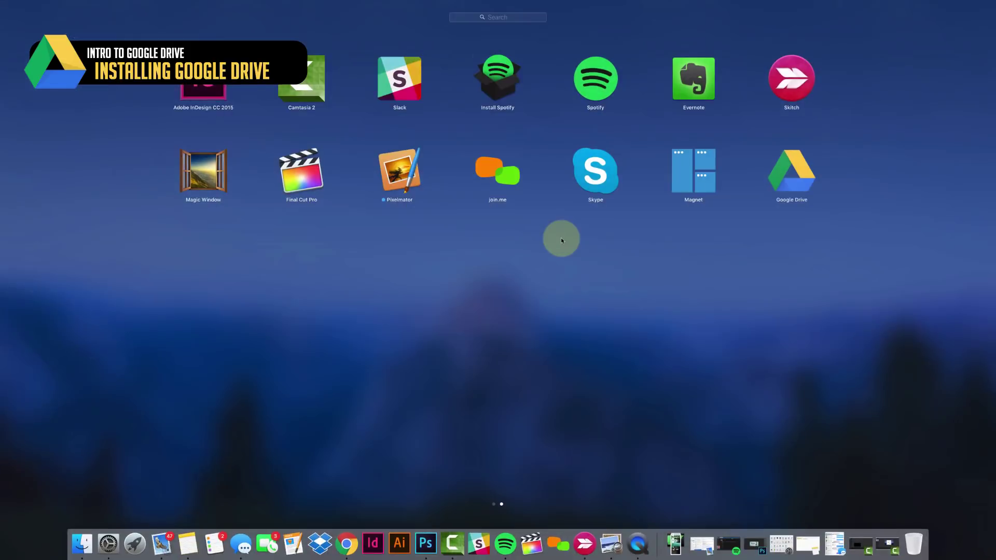
pyautogui.click(785, 177)
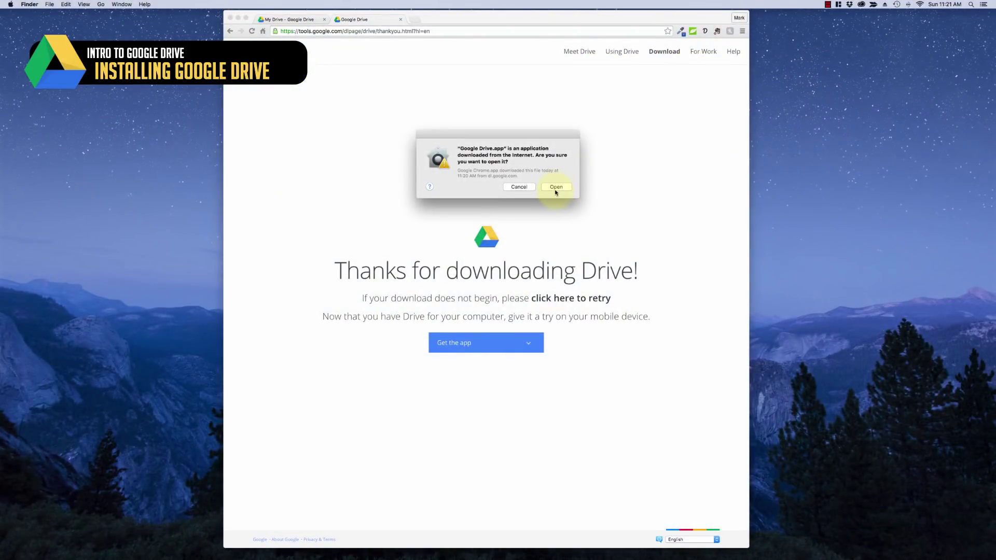
pyautogui.click(556, 188)
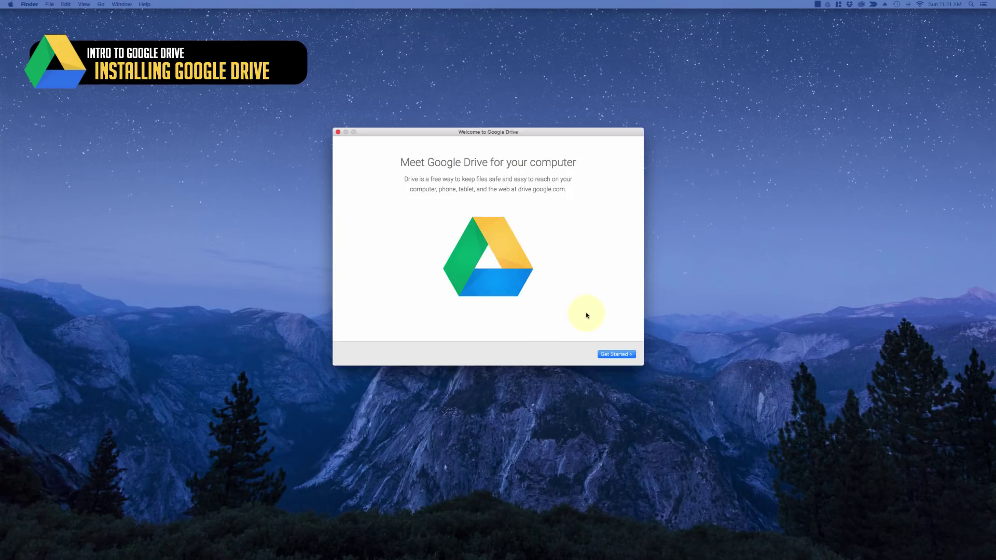
pyautogui.click(617, 355)
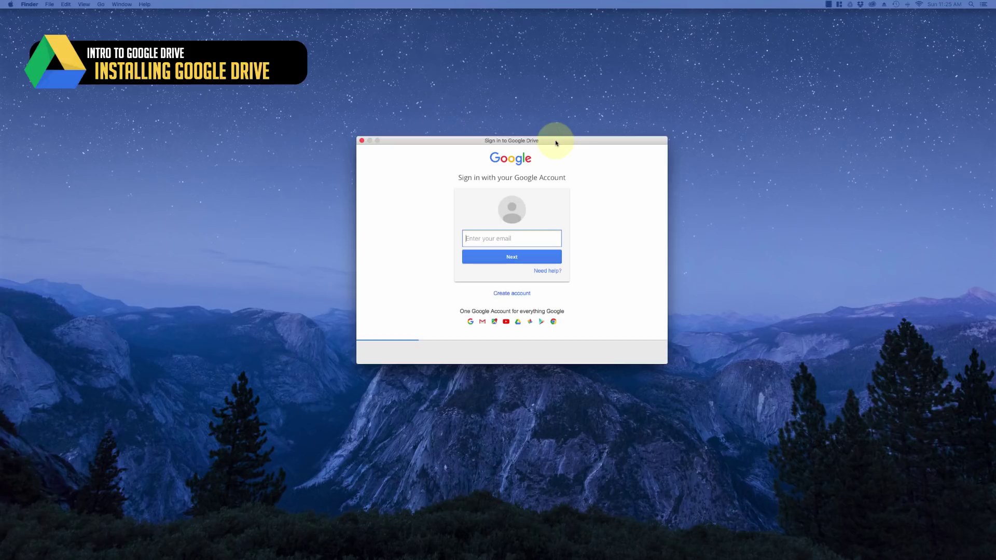
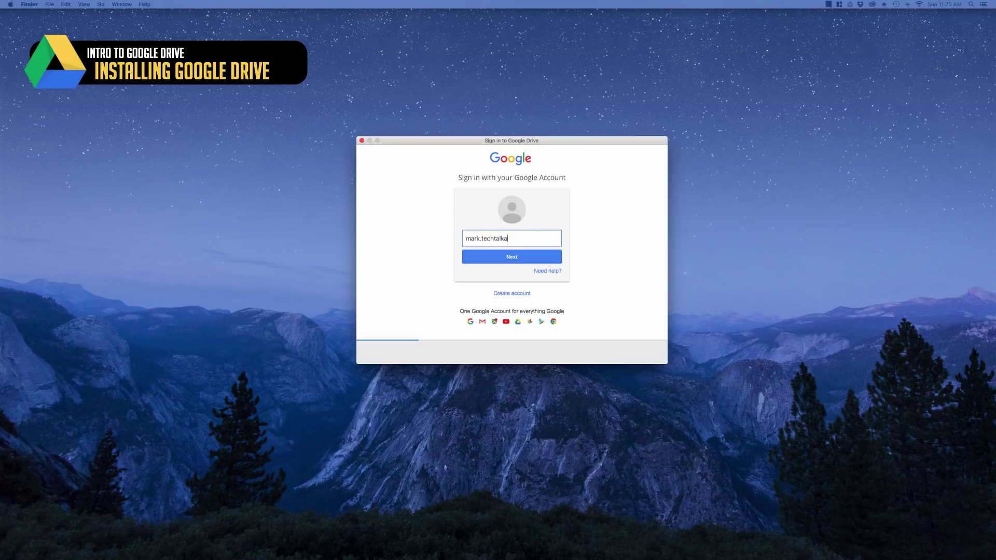
# Submit the account e-mail, enter the account password, and sign in
pyautogui.press('Return')
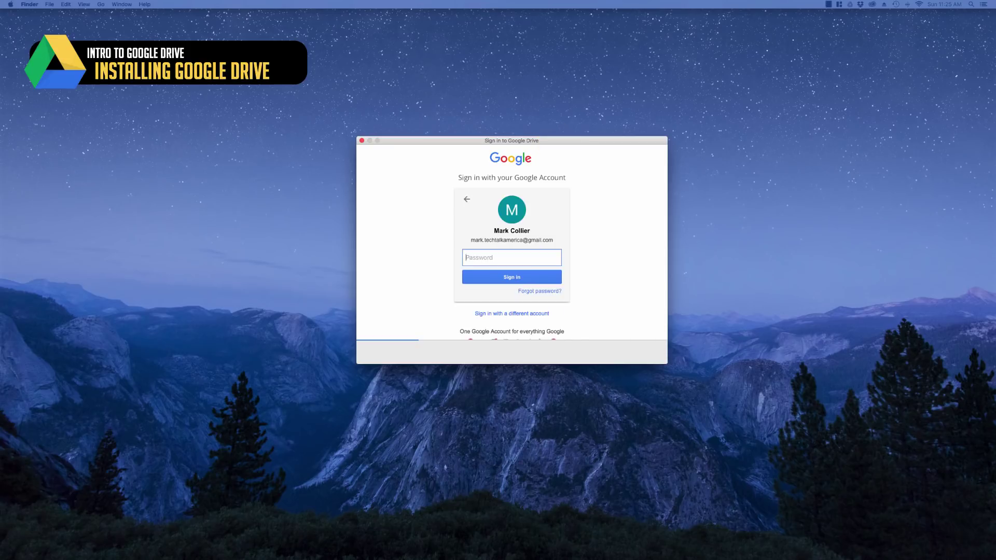
pyautogui.write('••••••••••••••••')
pyautogui.click(514, 282)
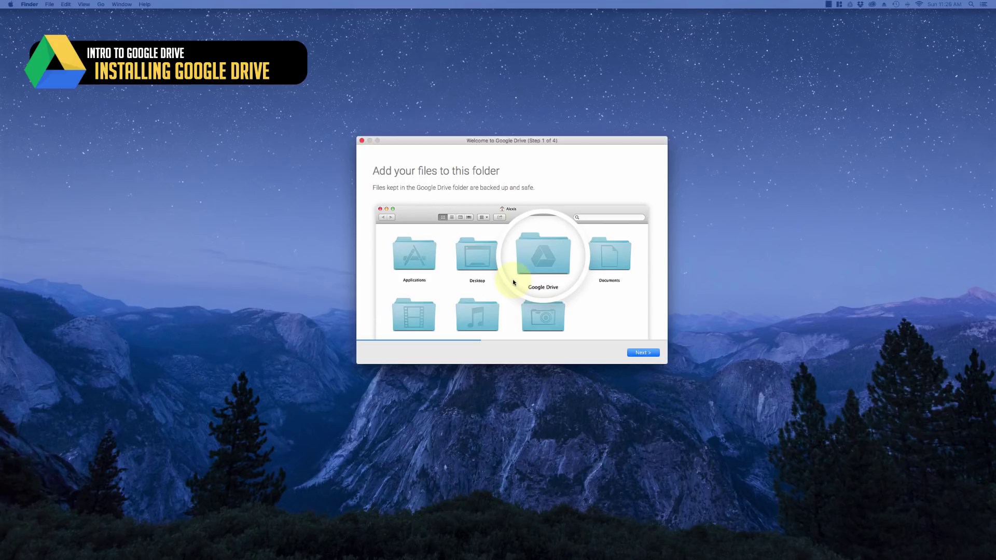
# Advance through the welcome wizard's steps, including file sharing, to step 4
pyautogui.click(641, 353)
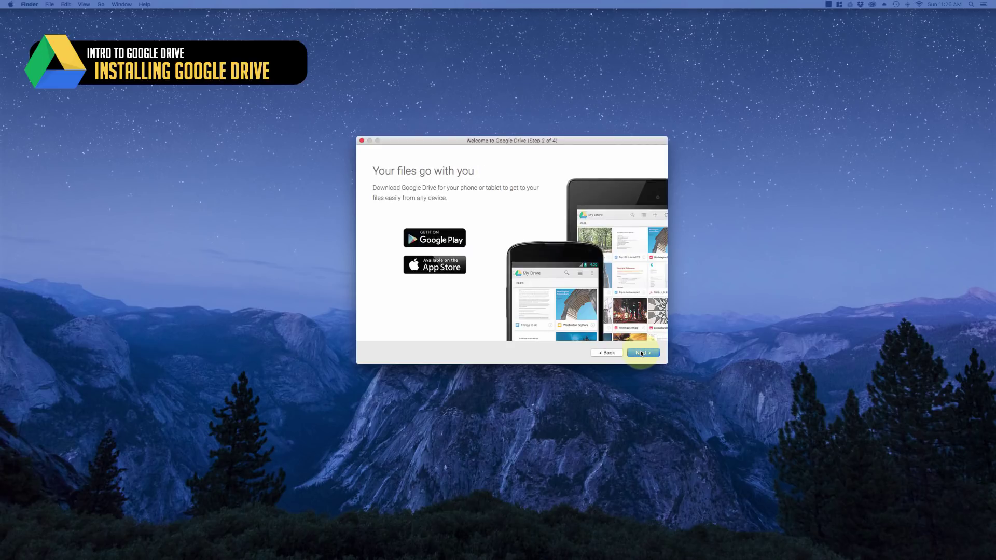
pyautogui.click(642, 353)
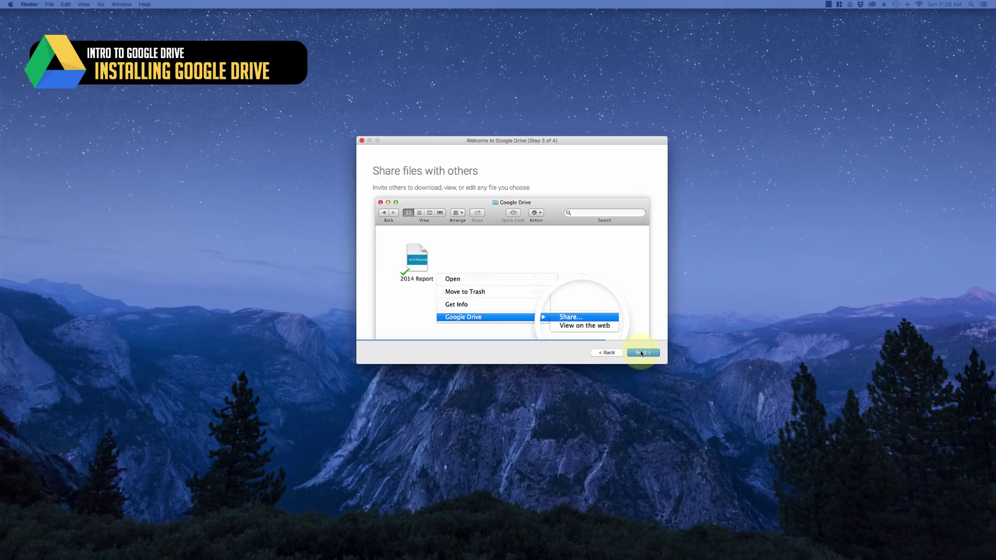
pyautogui.click(641, 353)
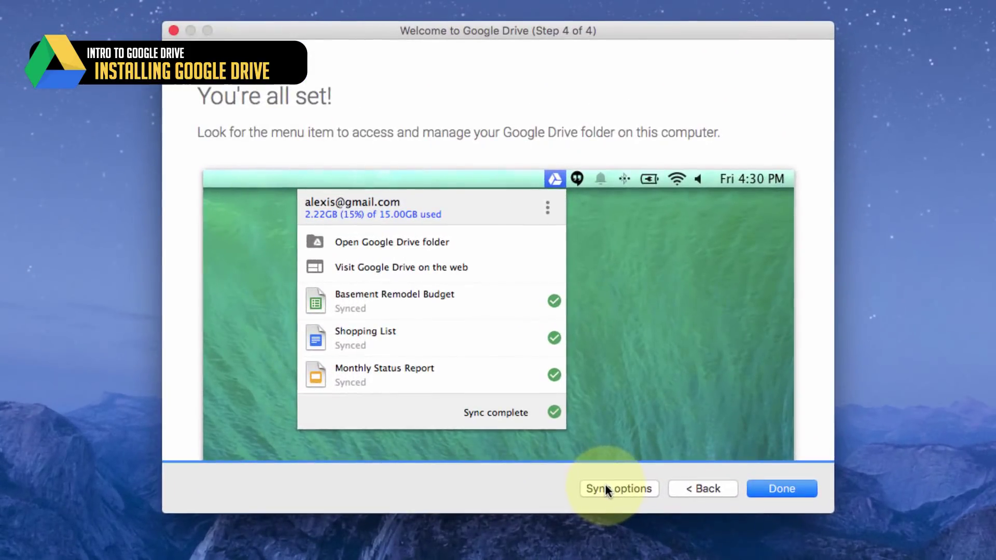
# In Sync options, keep Sync everything in My Drive selected and start syncing
pyautogui.click(606, 486)
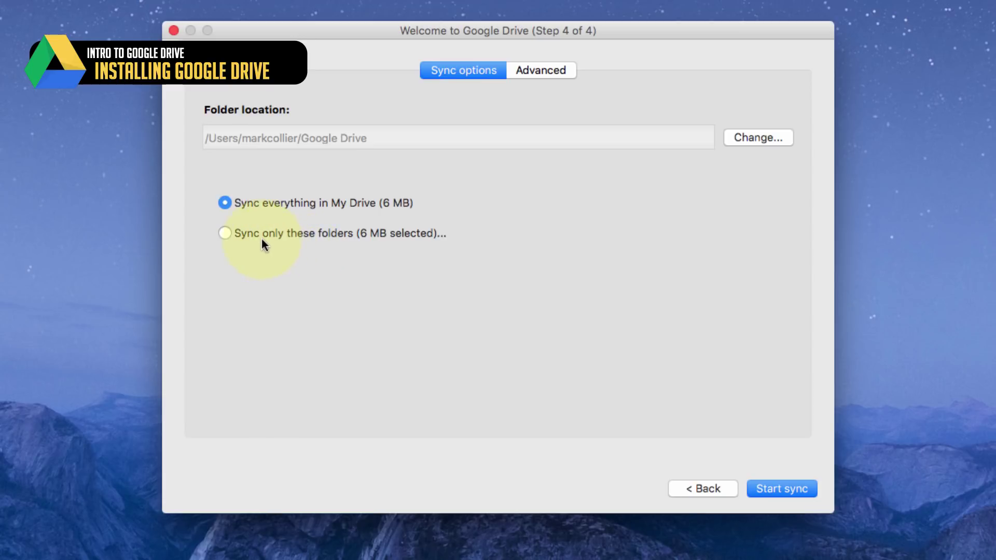
pyautogui.click(225, 233)
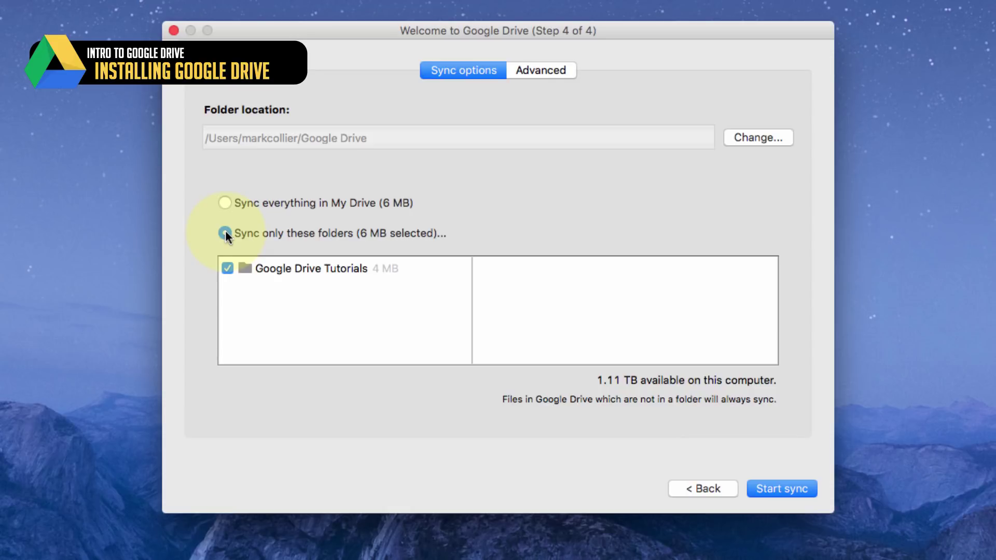
pyautogui.click(224, 202)
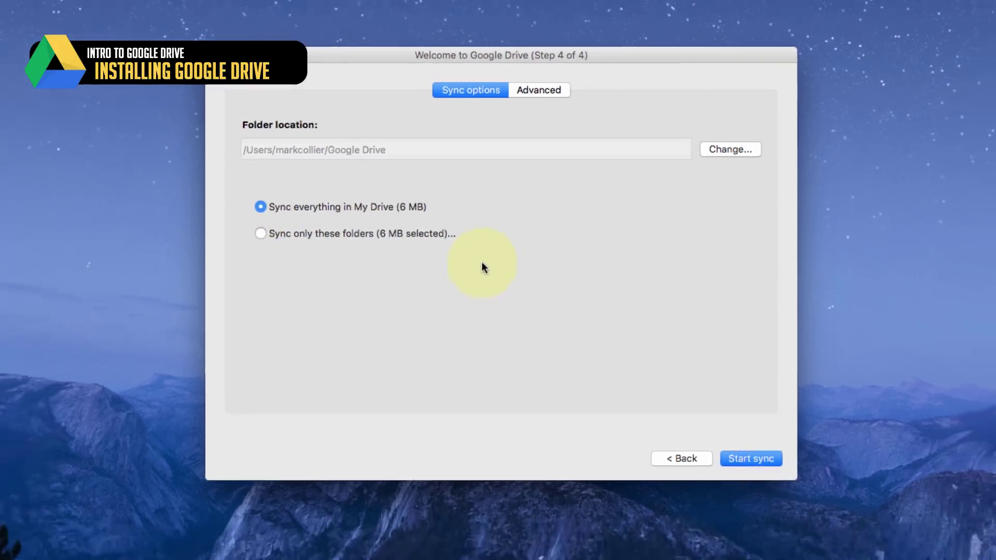
pyautogui.click(752, 459)
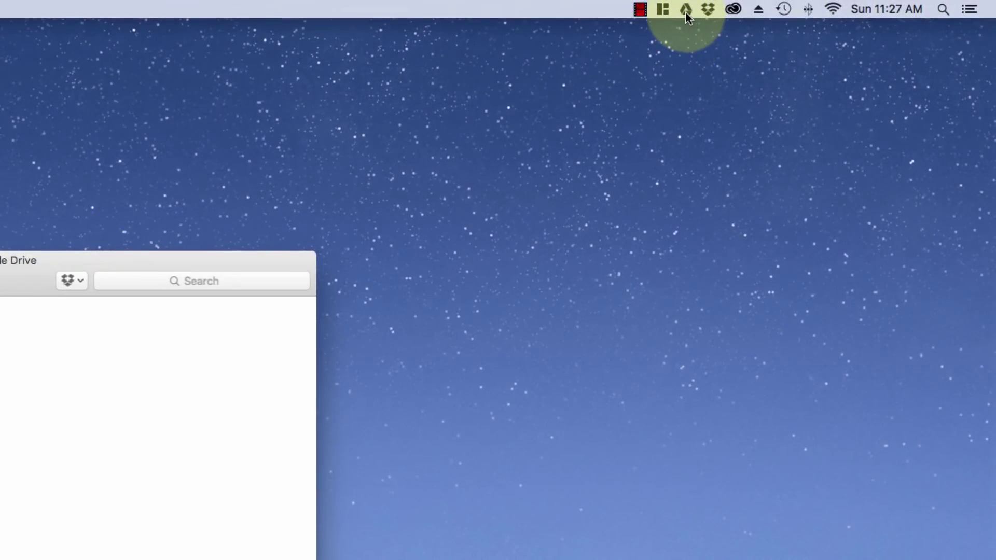
# Check the Drive sync status, then browse into Google Drive Tutorials and back in Finder
pyautogui.click(686, 9)
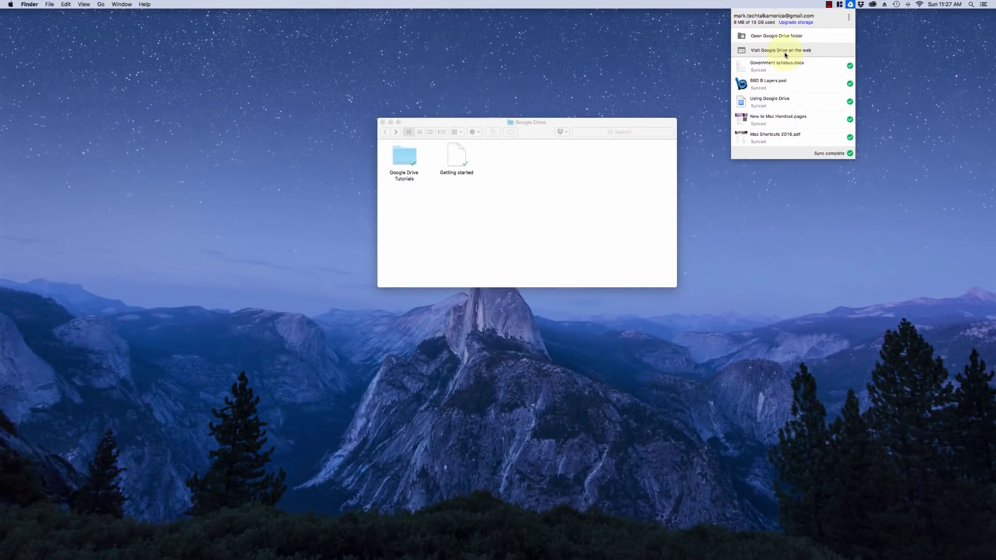
pyautogui.click(79, 275)
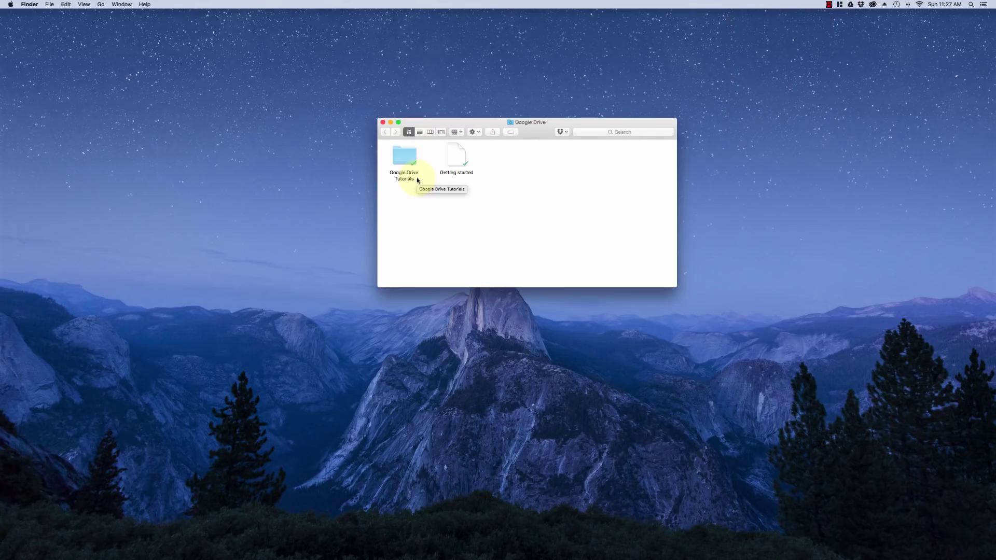
pyautogui.click(400, 156)
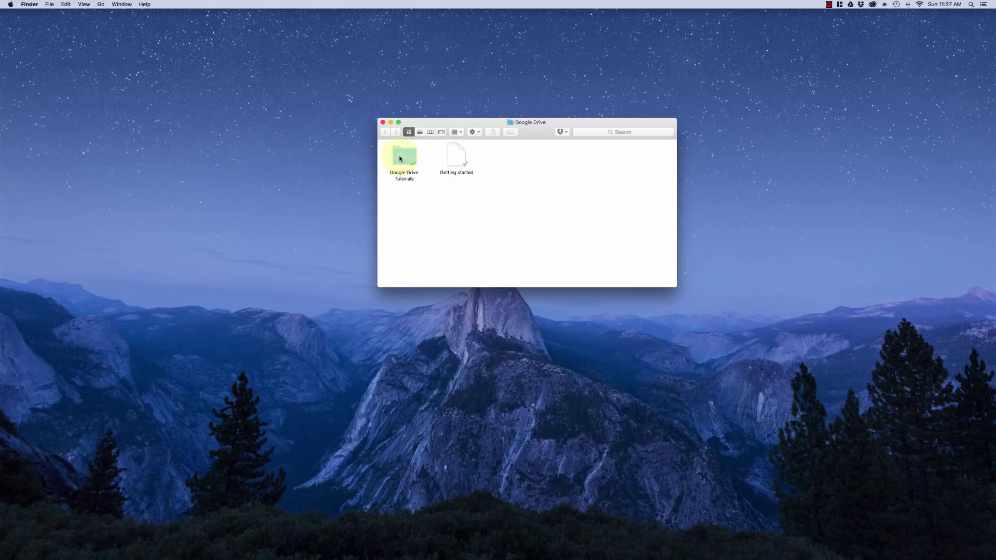
pyautogui.doubleClick(400, 158)
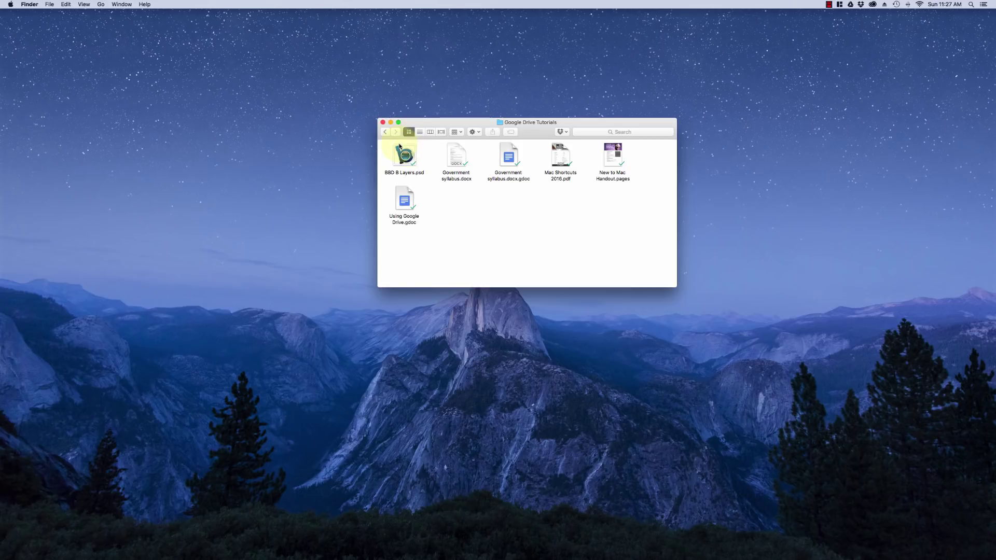
pyautogui.click(385, 133)
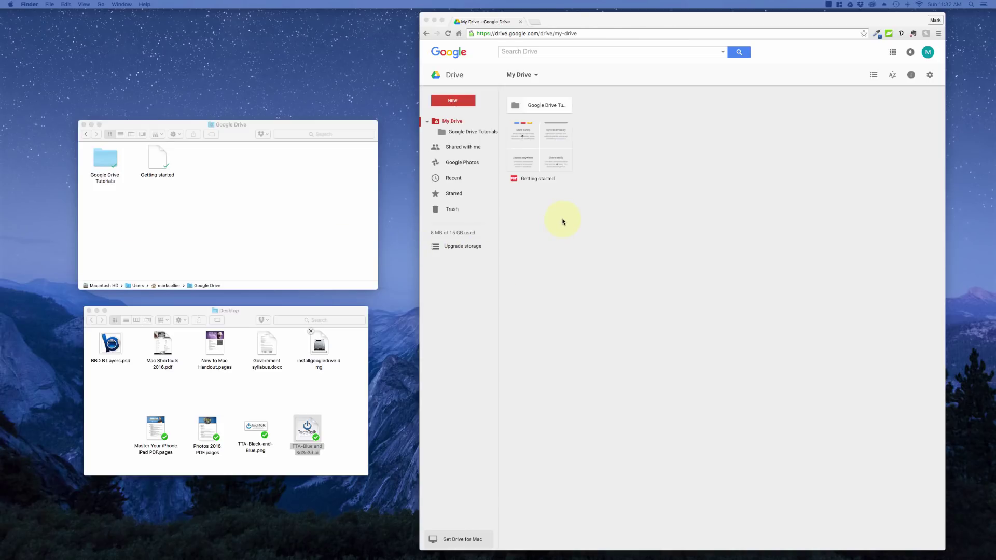
# Create a new My Drive folder named 'TechTalk America' on the web and open it
pyautogui.click(563, 222)
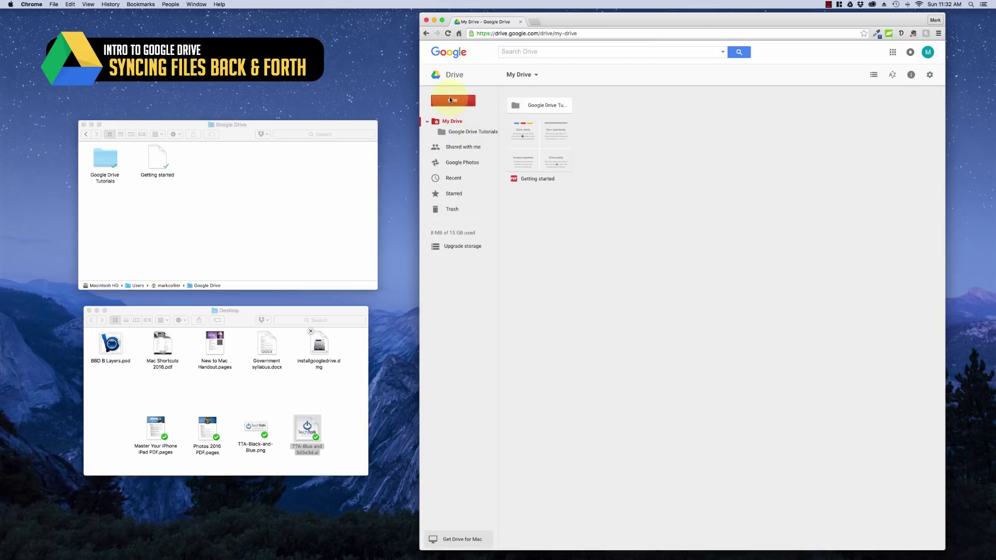
pyautogui.click(453, 101)
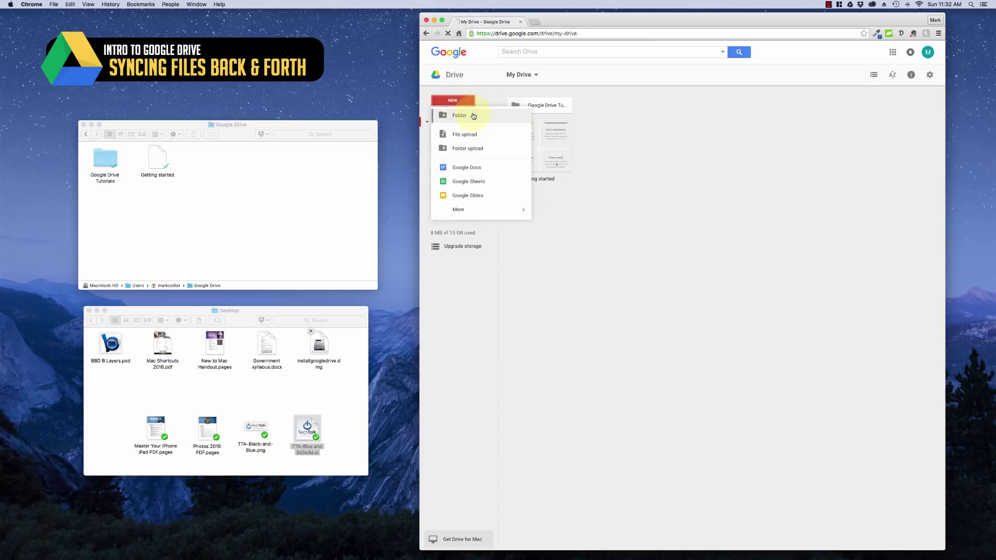
pyautogui.click(459, 115)
pyautogui.write('TechTal')
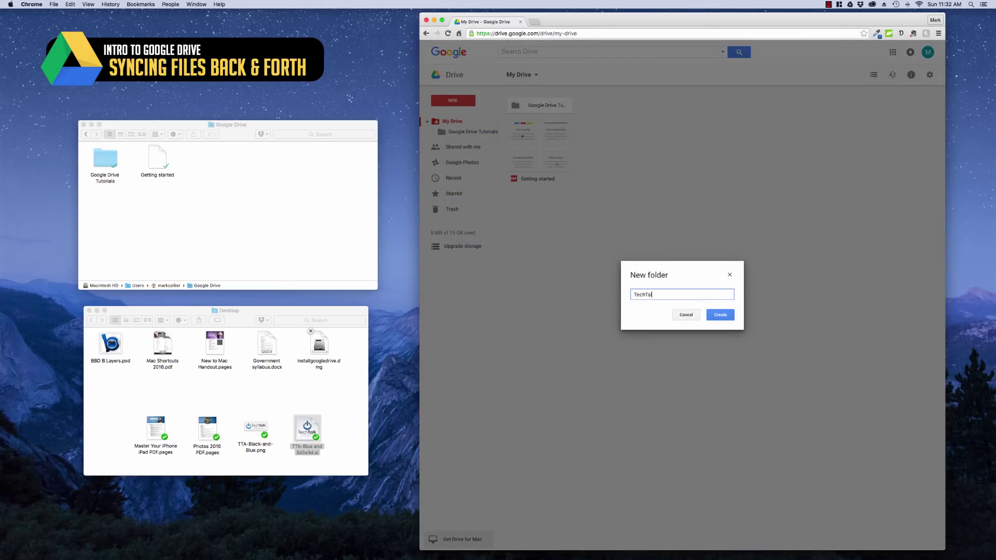
pyautogui.write('k America')
pyautogui.press('Return')
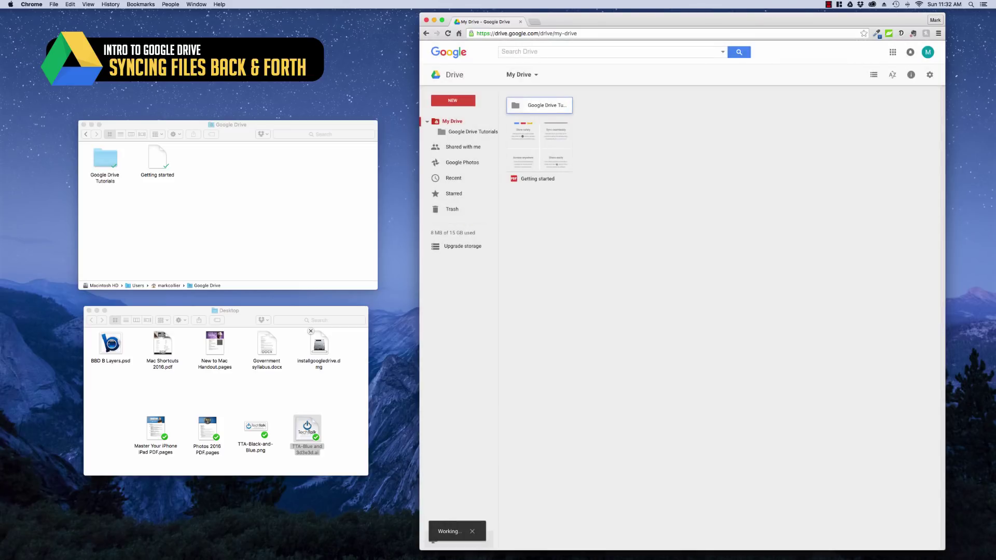
pyautogui.click(678, 138)
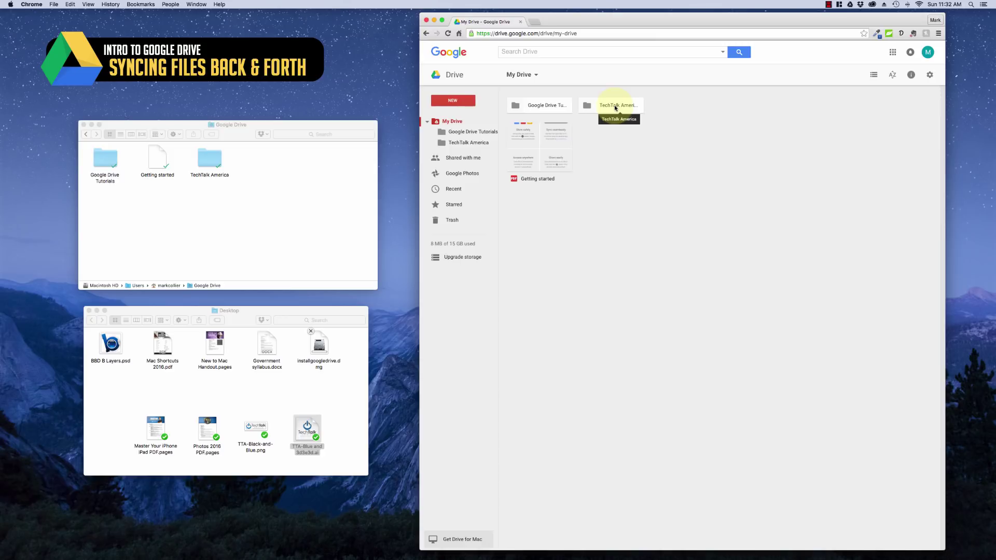
pyautogui.doubleClick(615, 105)
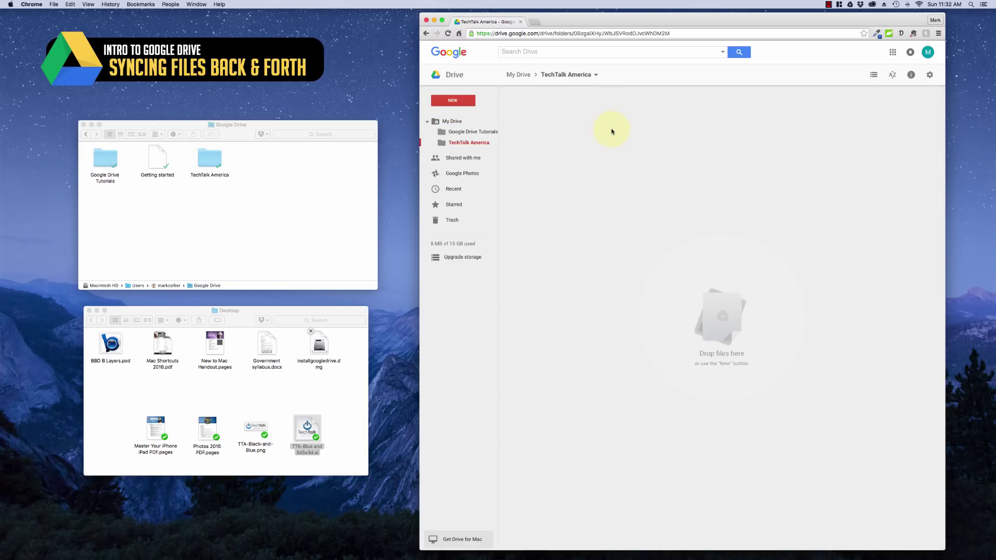
# Upload the four bottom-row Desktop files into TechTalk America, then open its local Finder copy
pyautogui.click(132, 400)
pyautogui.moveTo(119, 397); pyautogui.dragTo(745, 312)
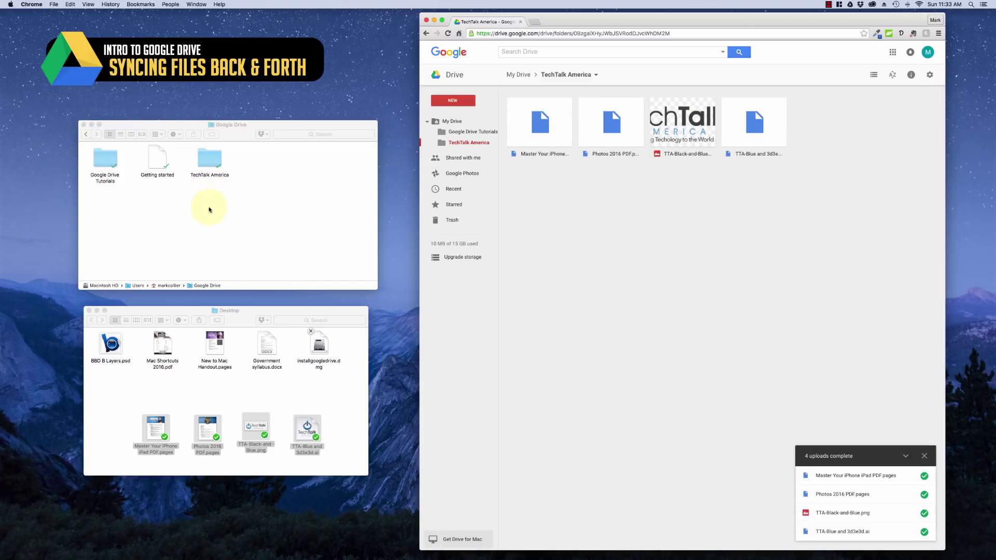
pyautogui.doubleClick(210, 160)
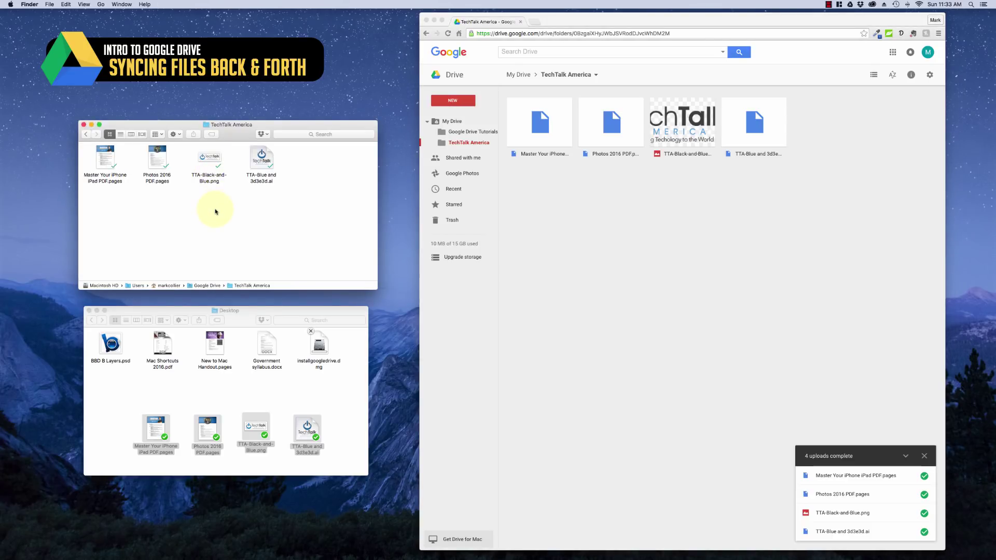
# Move the TTA-Blue and 3d3e3d.ai file from local TechTalk America to the Trash
pyautogui.click(86, 134)
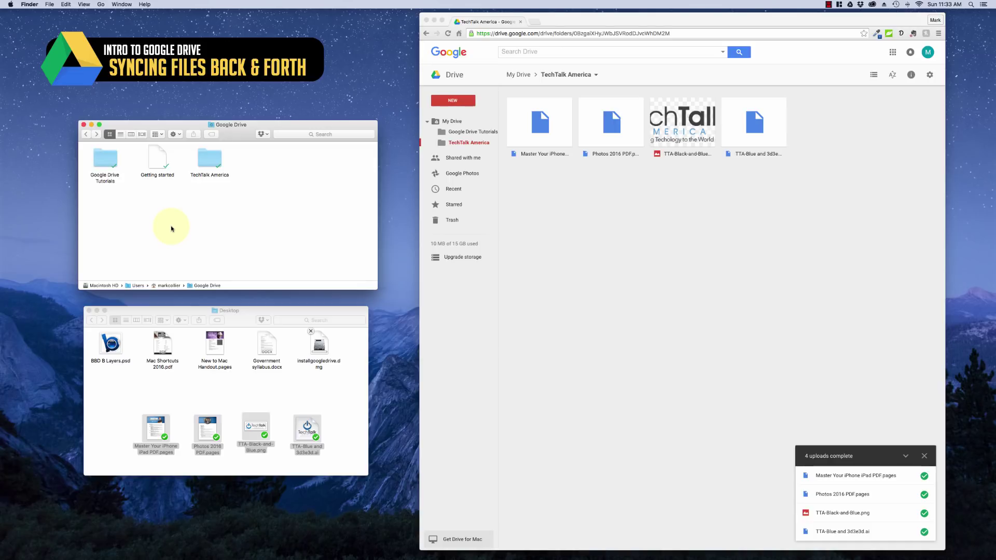
pyautogui.doubleClick(208, 172)
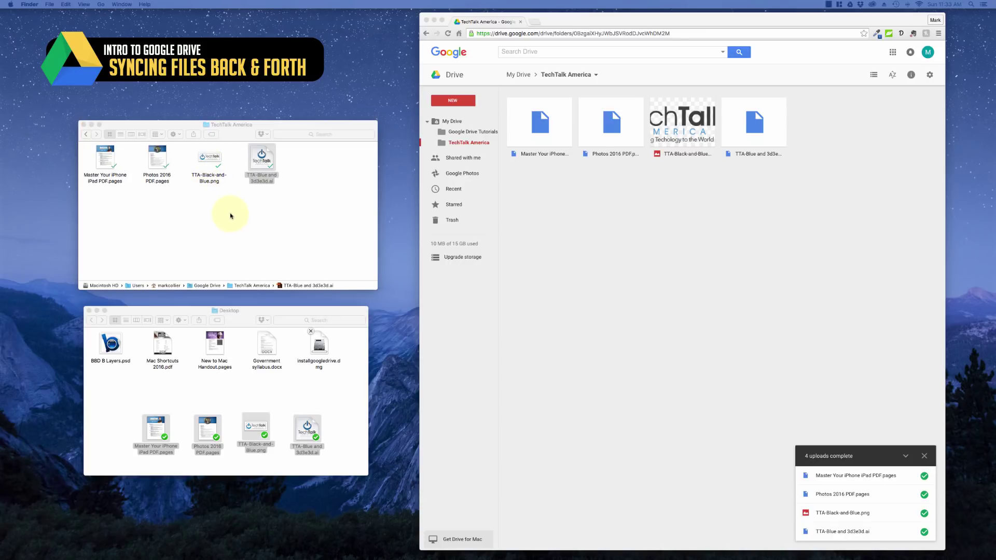
pyautogui.click(263, 161)
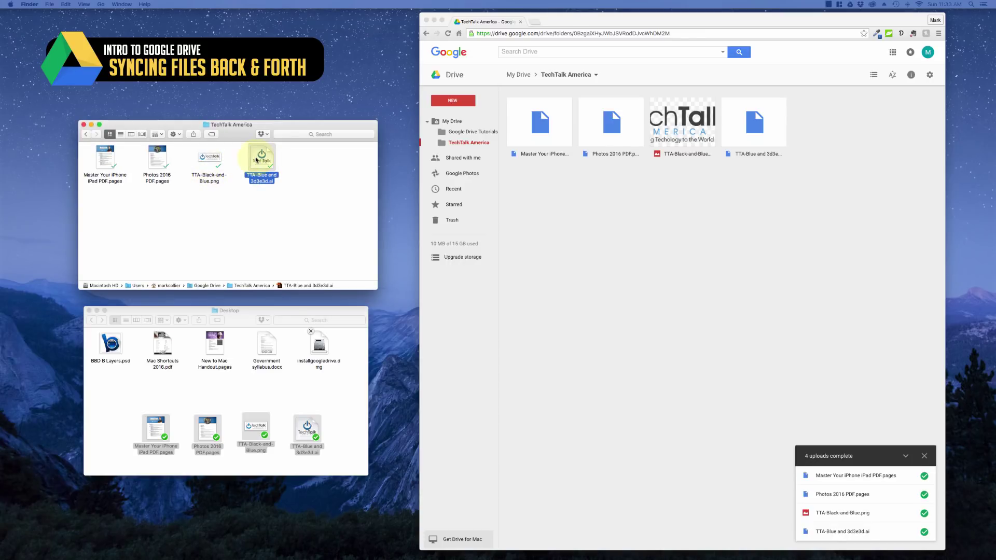
pyautogui.rightClick(256, 159)
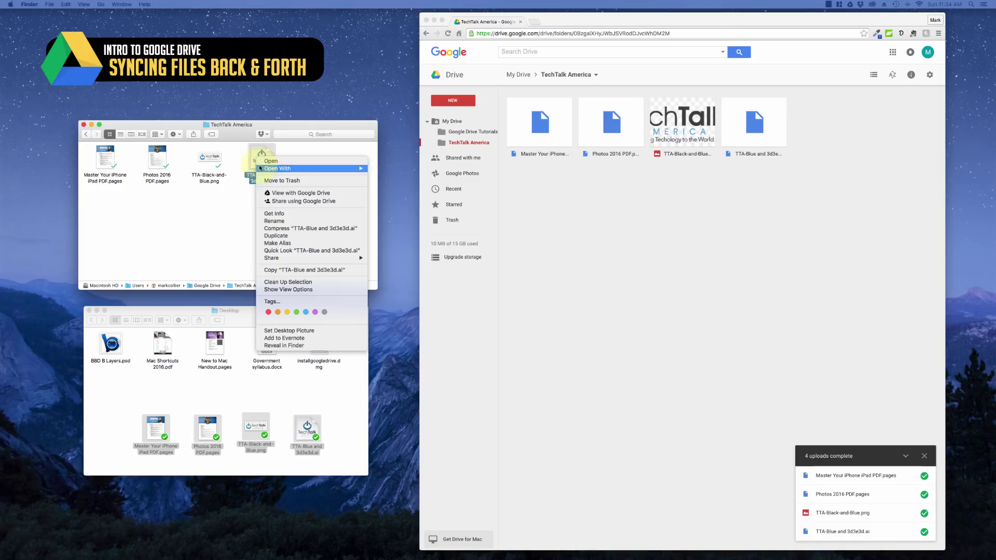
pyautogui.click(270, 181)
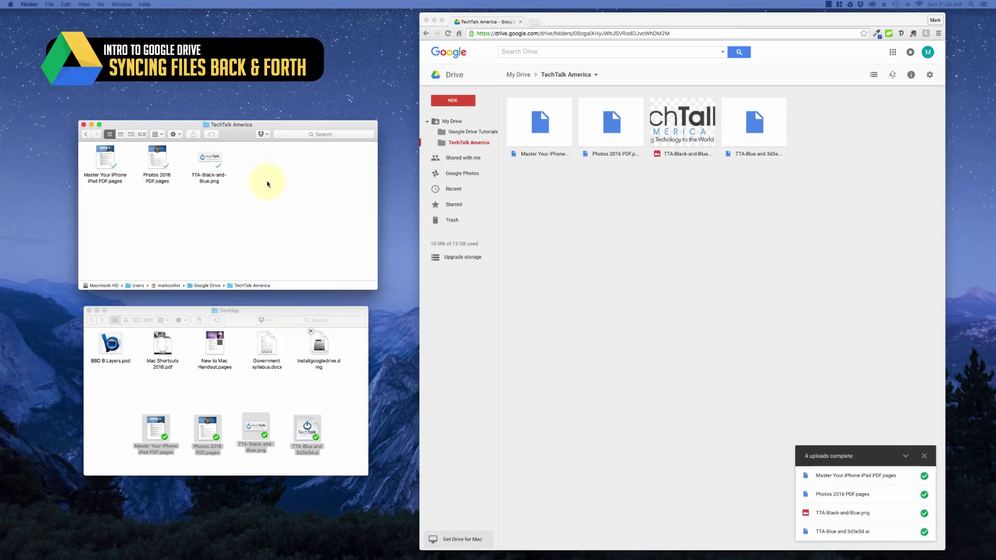